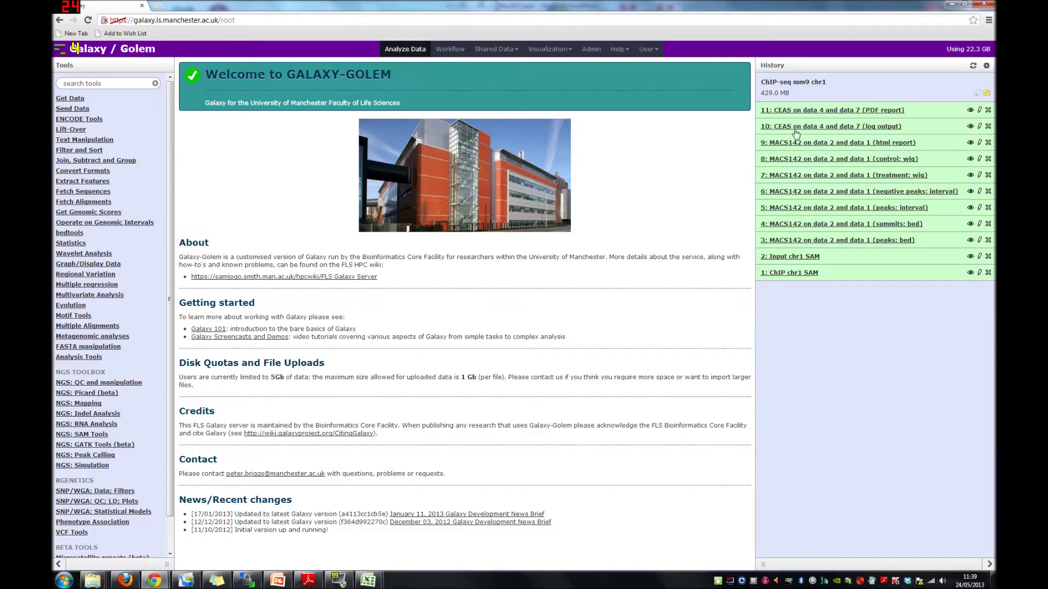
Examine the contents of the MACS142 peaks bed dataset and the MACS142 summits bed dataset in the history.
left_click(795, 242)
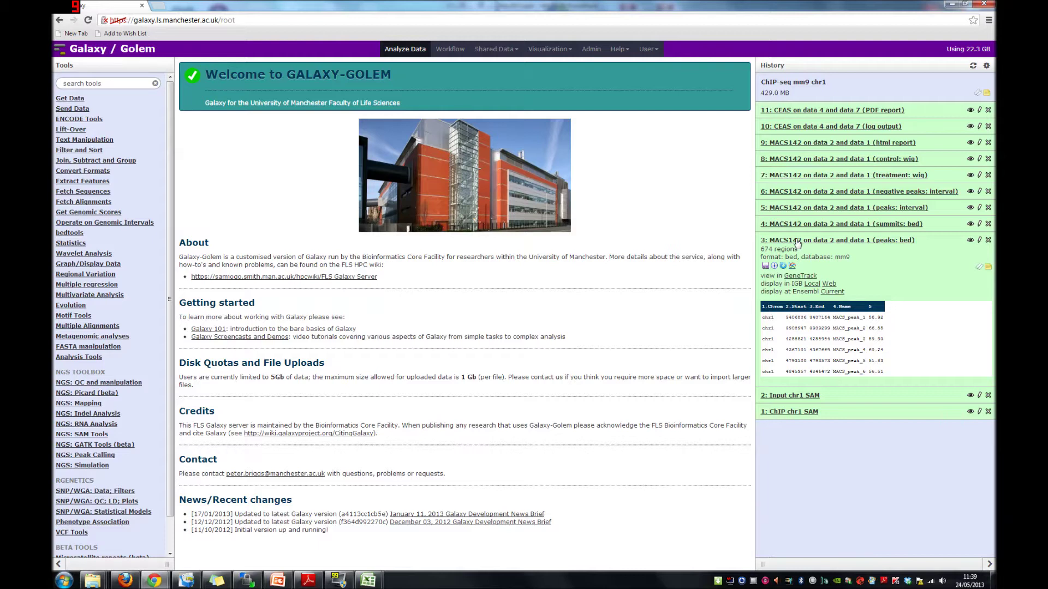
left_click(797, 241)
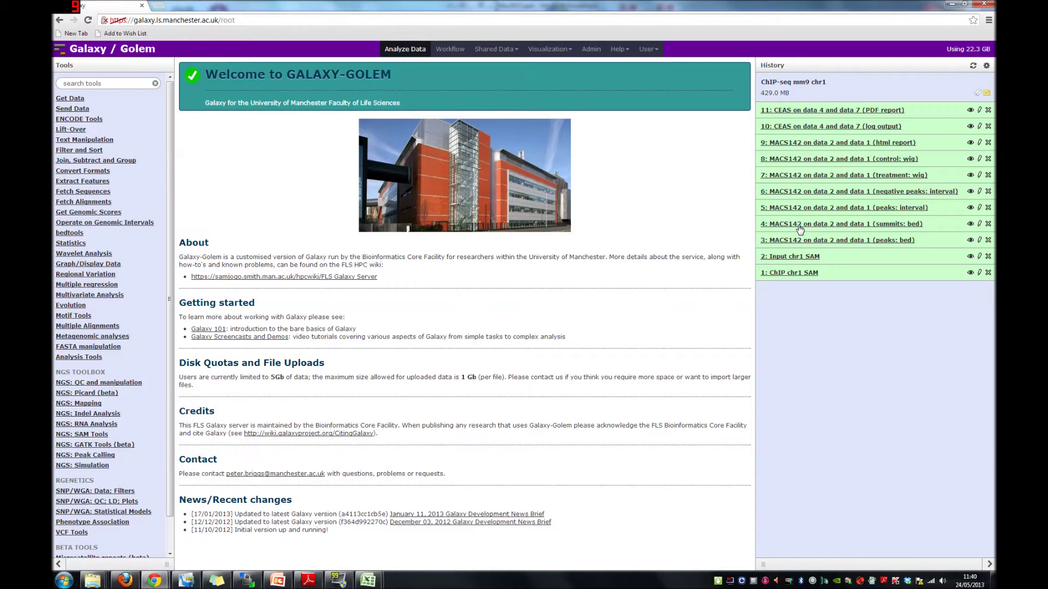
left_click(800, 225)
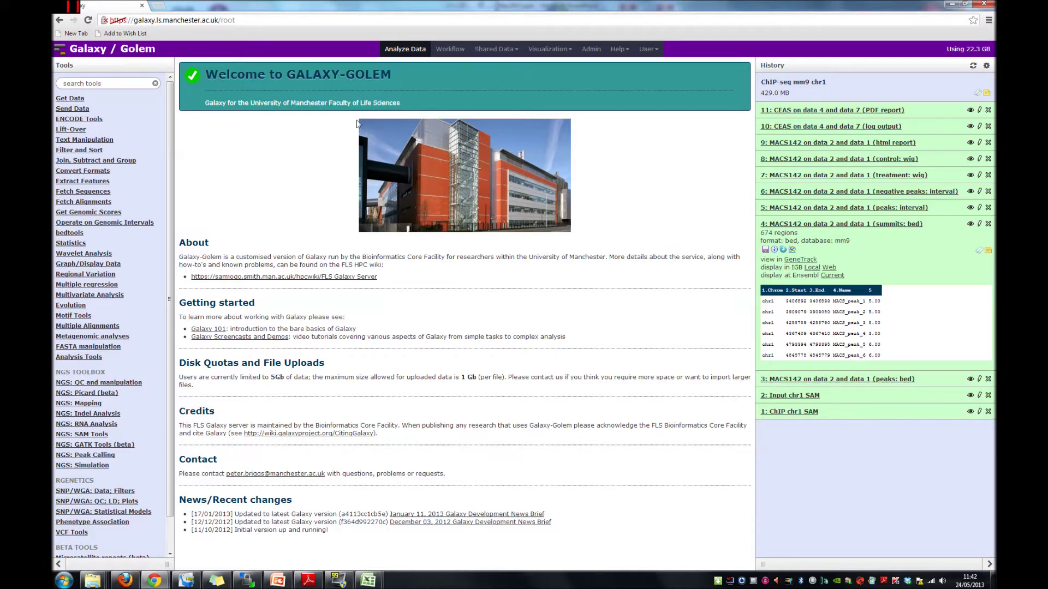
Compute c3-100 as a new rounded column on dataset 4 (MACS142 summits: bed) and preview the output dataset.
left_click(83, 141)
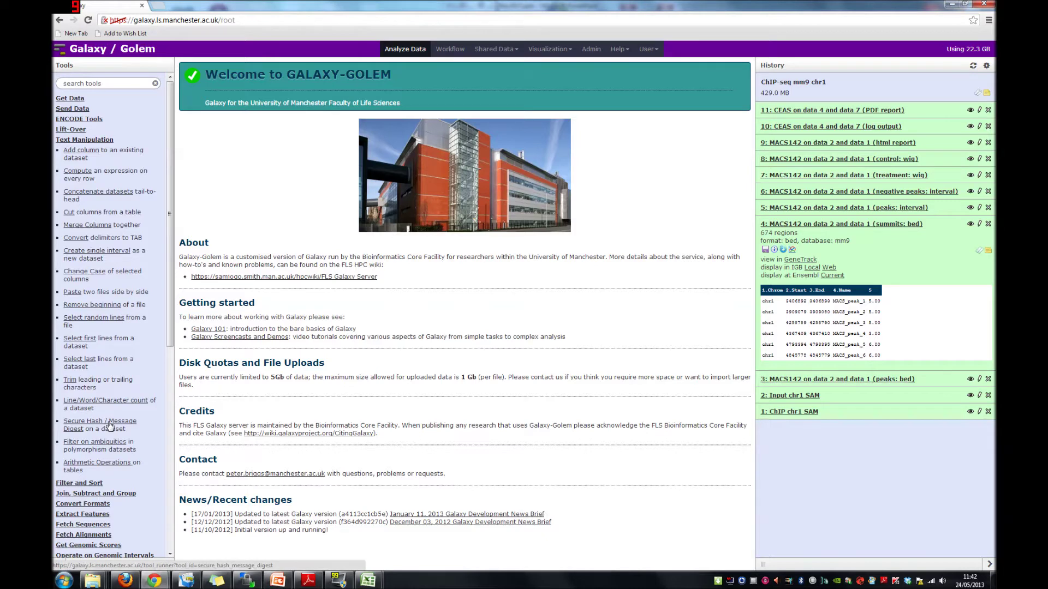
left_click(77, 170)
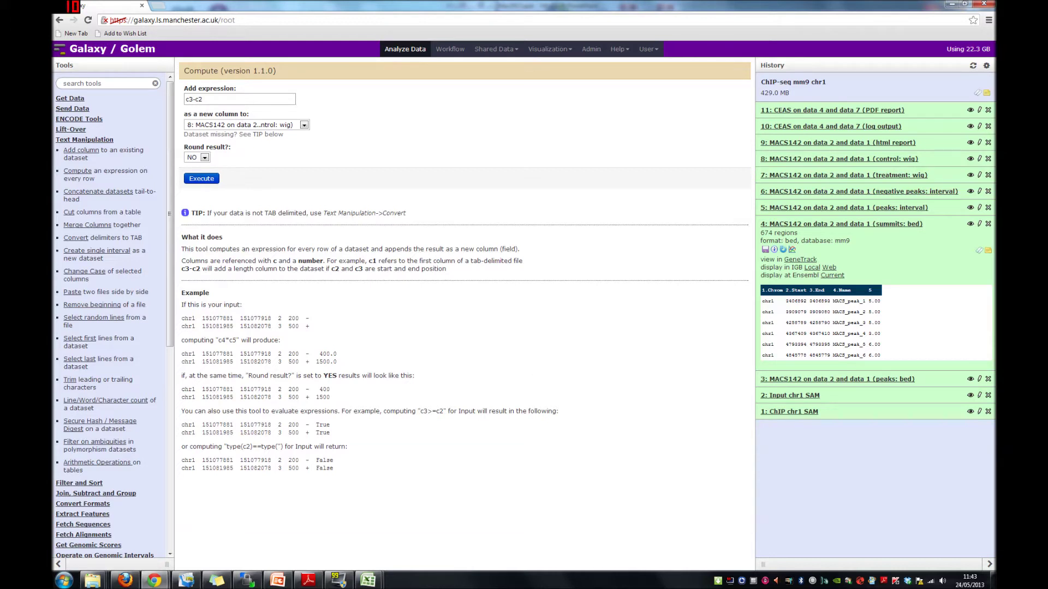
left_click(220, 127)
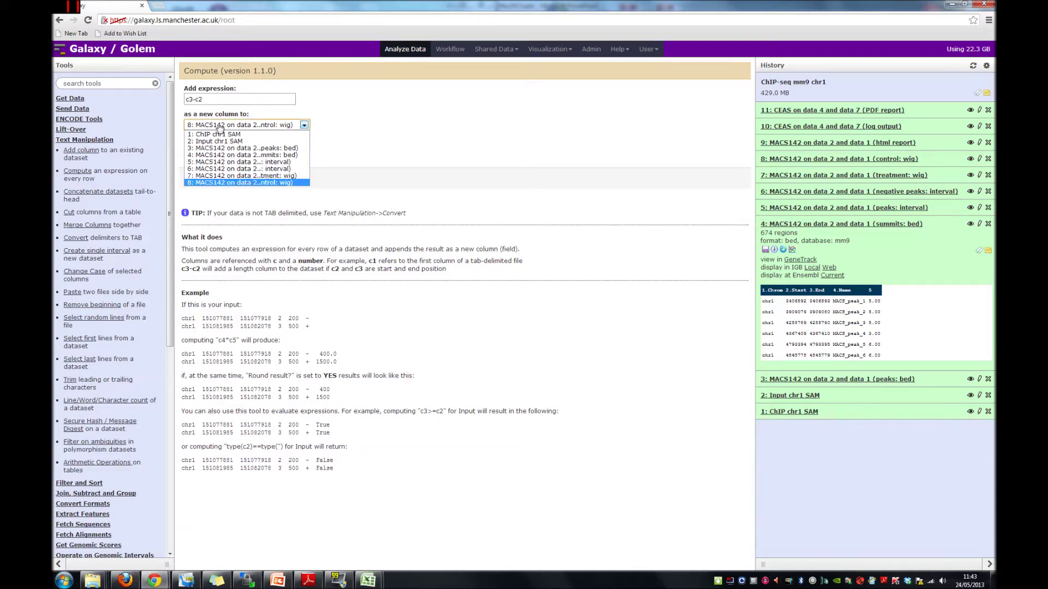
left_click(213, 156)
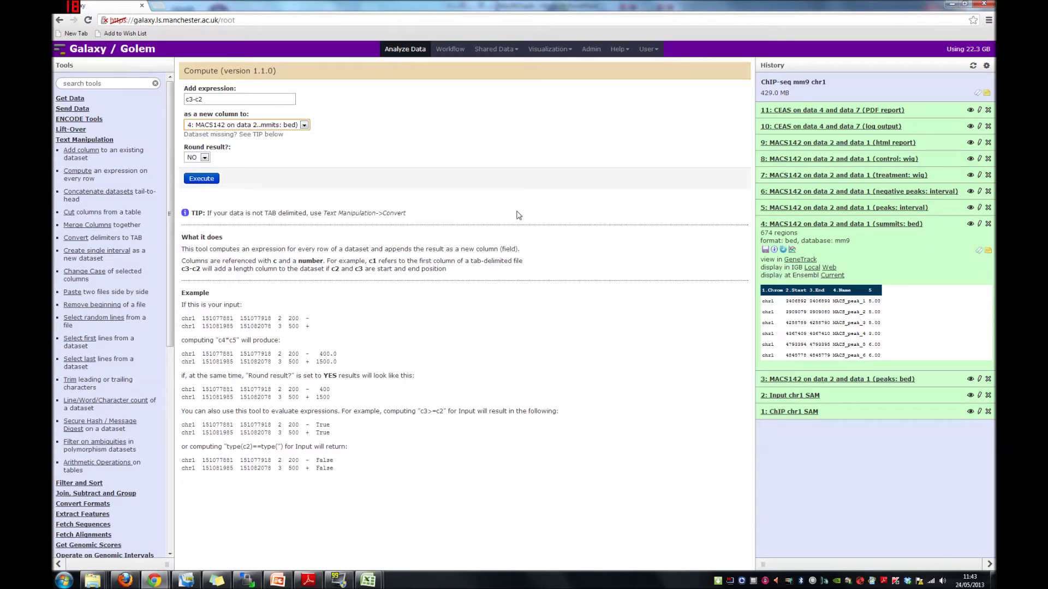
left_click(205, 100)
key("BackSpace")
key("BackSpace")
type("100")
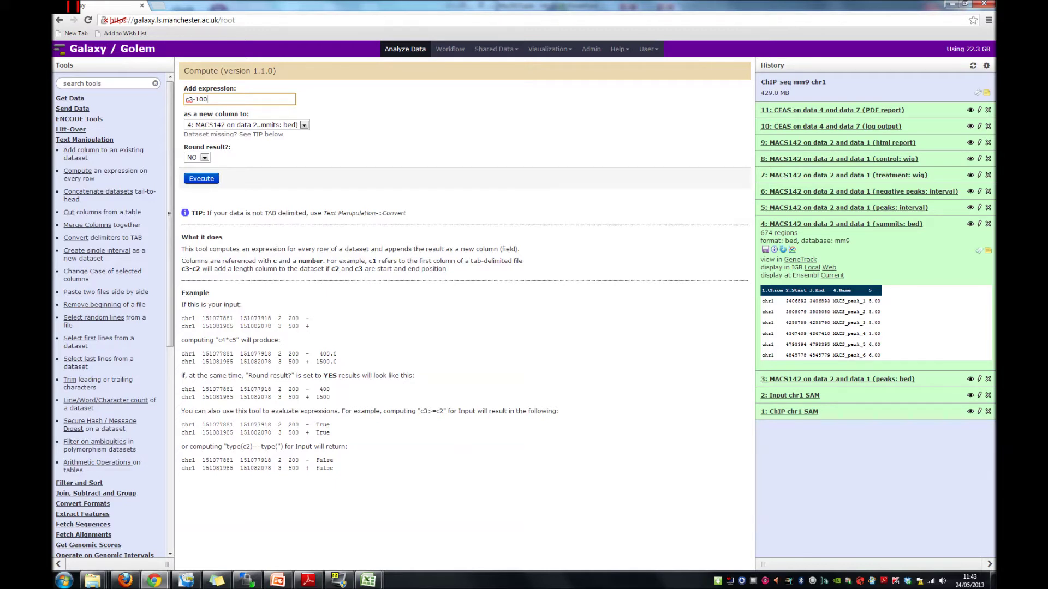
left_click(205, 158)
left_click(195, 175)
left_click(200, 179)
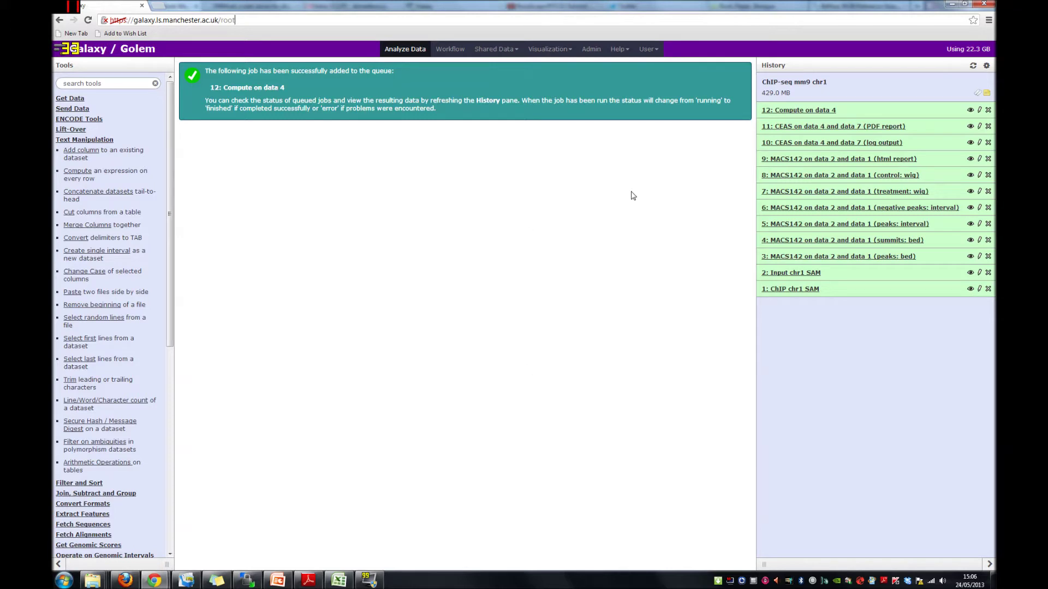
left_click(781, 112)
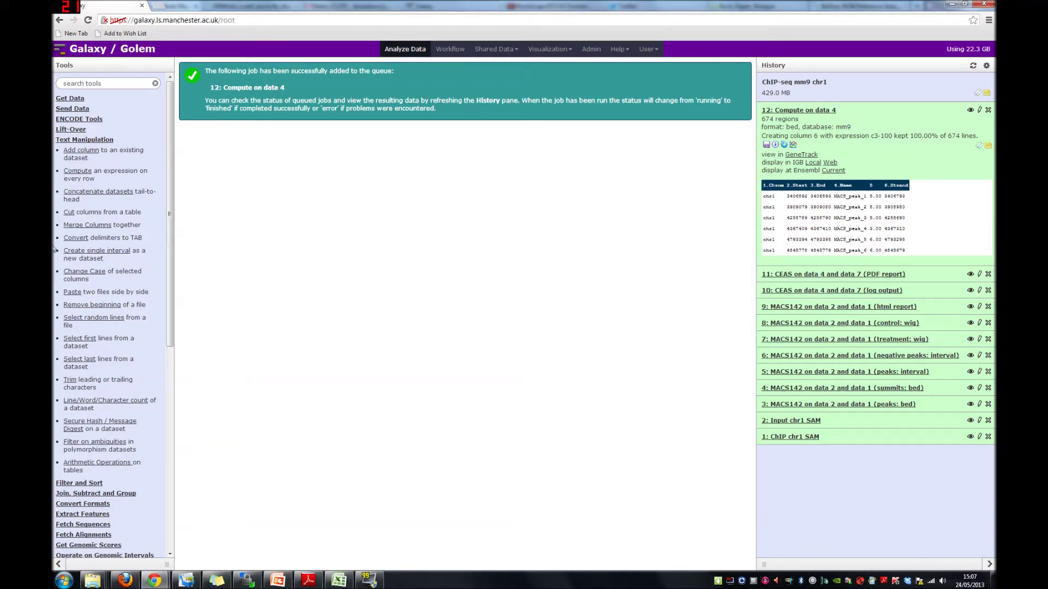
Compute c3+100 as another new rounded column on dataset 12 (Compute on data 4).
left_click(77, 173)
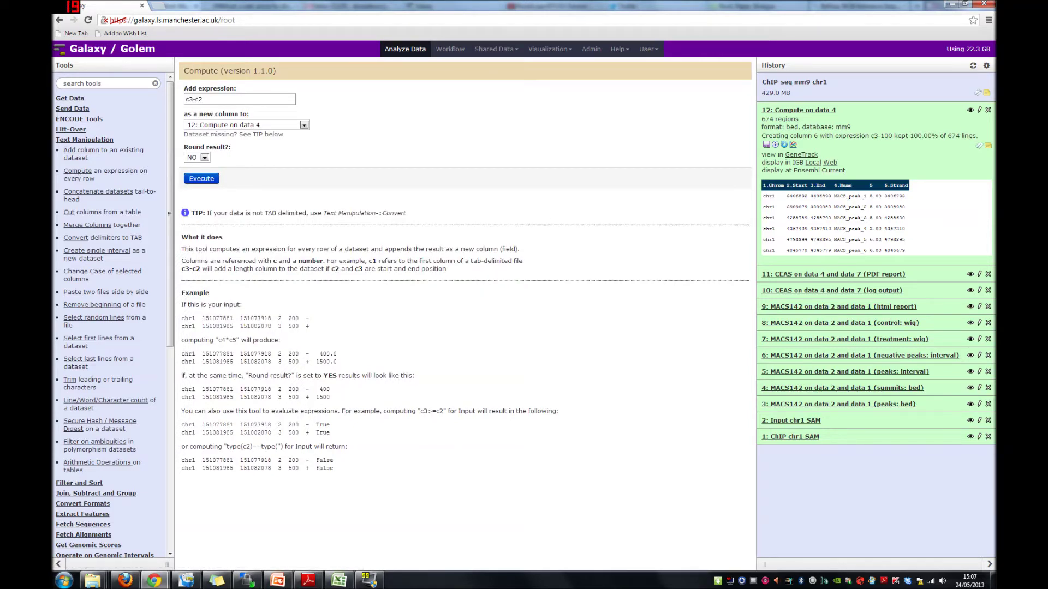
left_click_drag(192, 100, 203, 99)
type("+100")
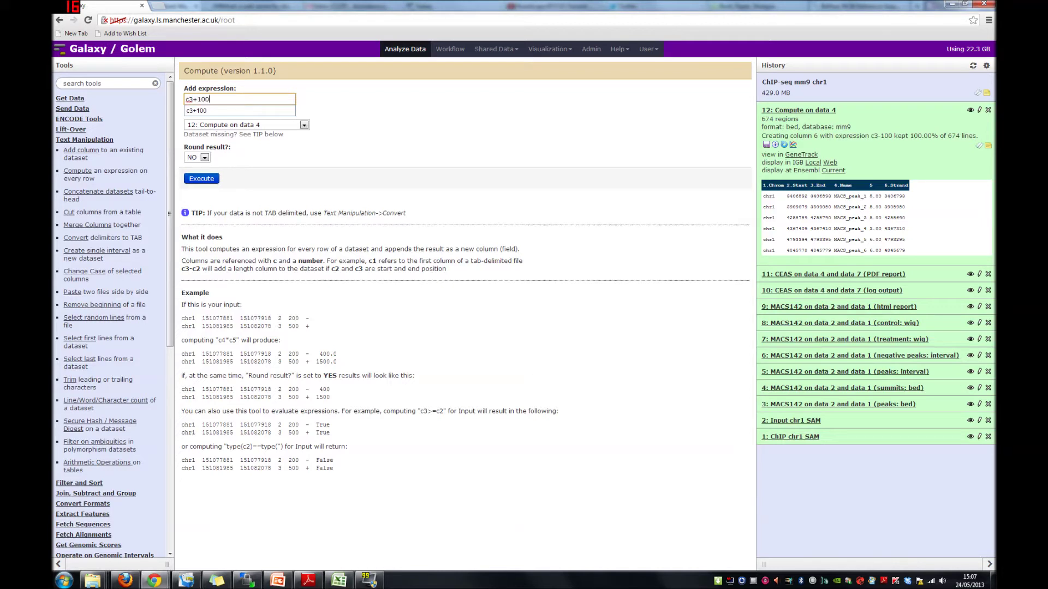
left_click(348, 92)
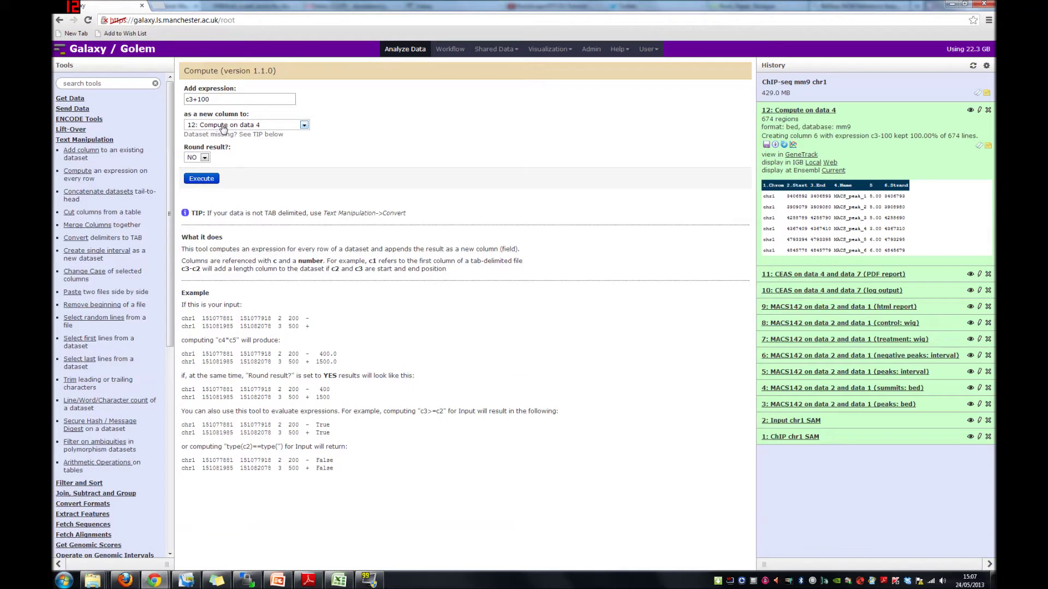
left_click(205, 157)
left_click(202, 172)
left_click(202, 179)
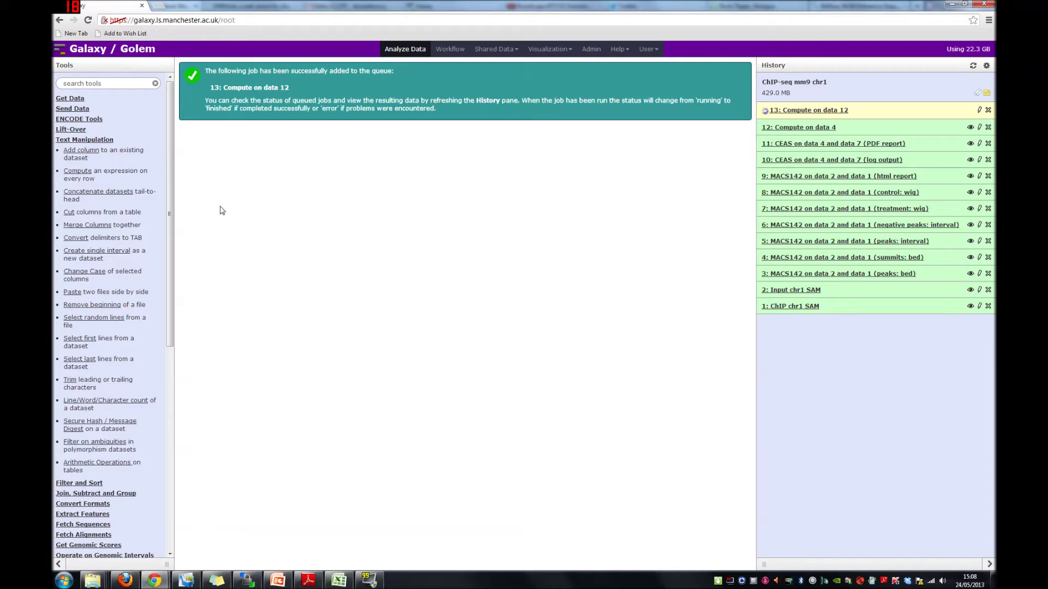
Cut the tab-delimited columns c1,c6,c7 from dataset 13 (Compute on data 12).
left_click(70, 212)
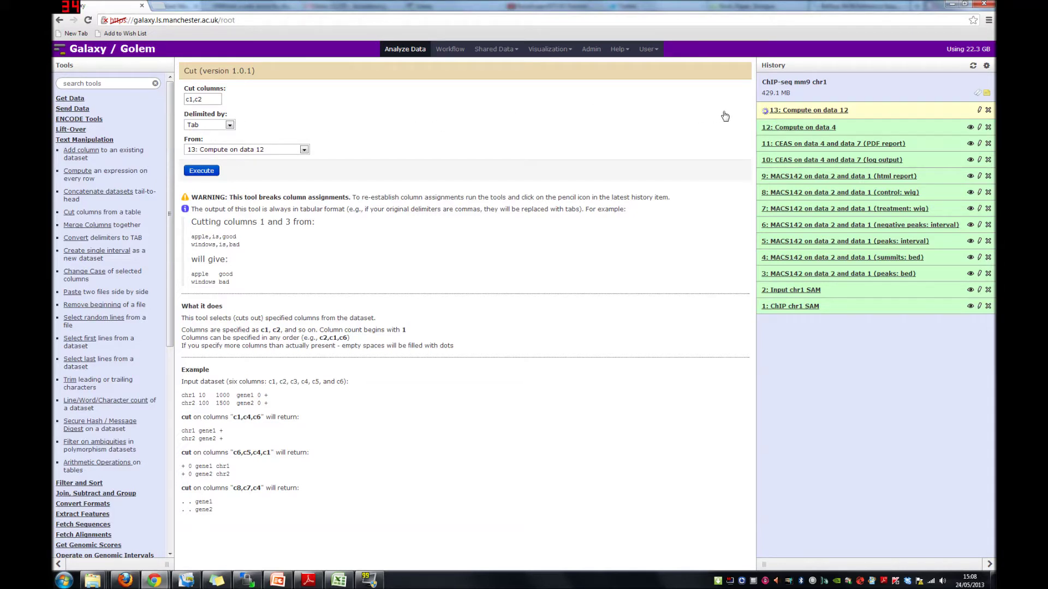
left_click(802, 111)
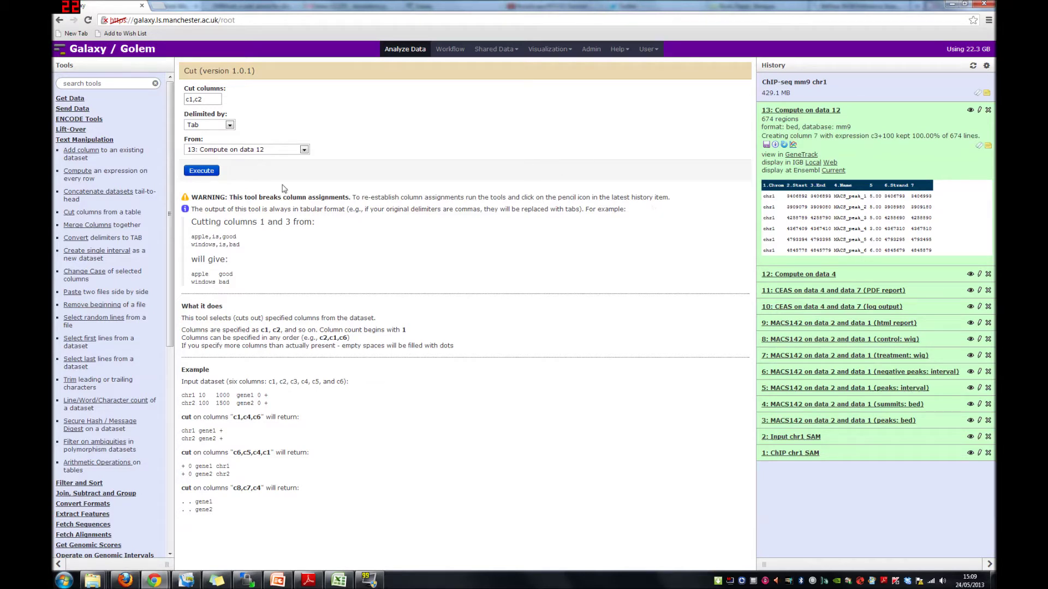
left_click(203, 99)
type("6,c7")
left_click(205, 172)
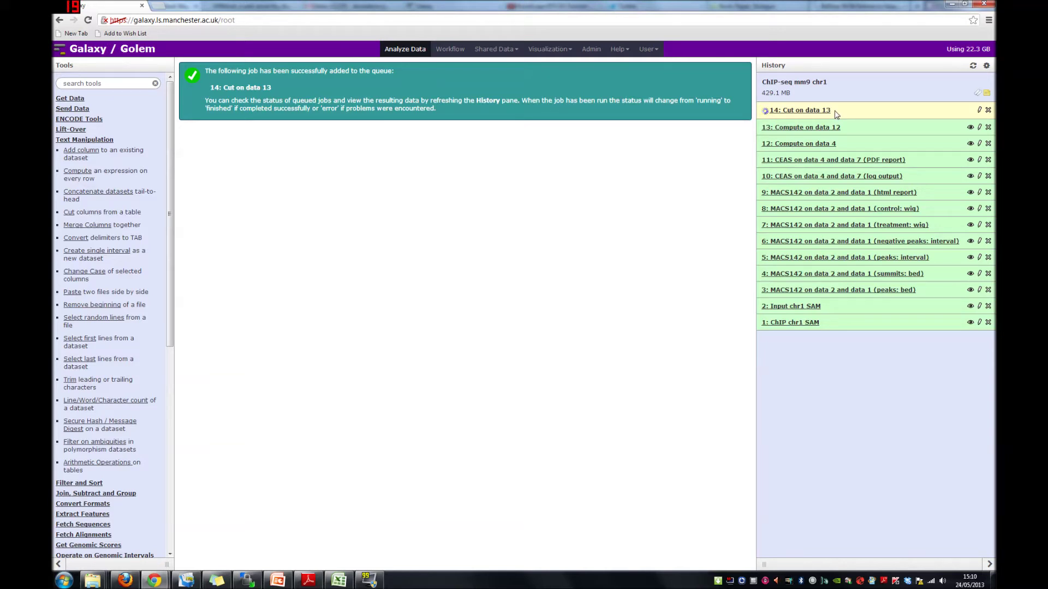
Preview dataset 14 (Cut on data 13) and change its datatype to interval.
left_click(798, 112)
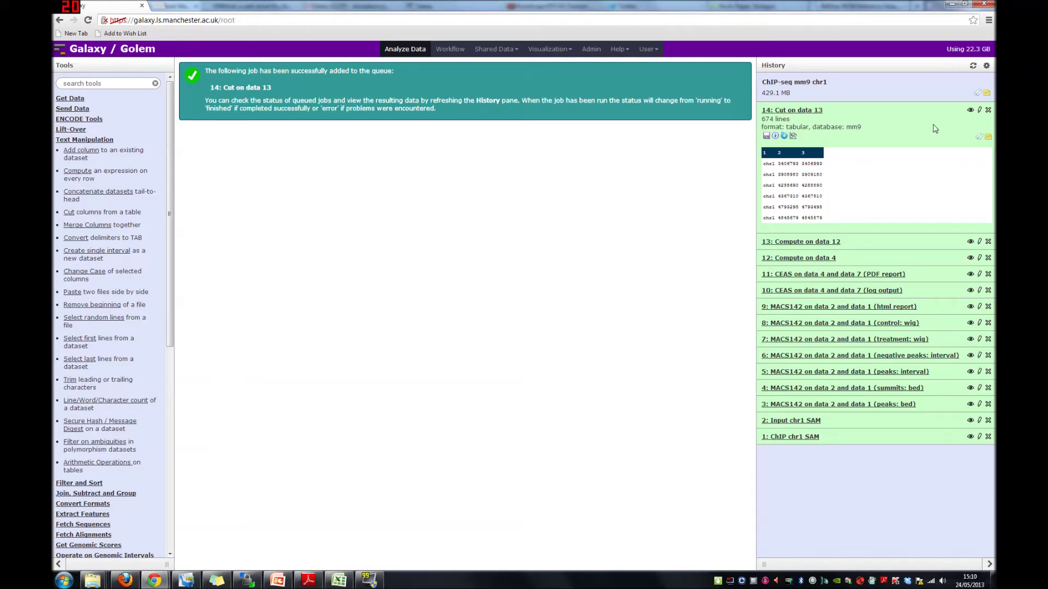
left_click(979, 110)
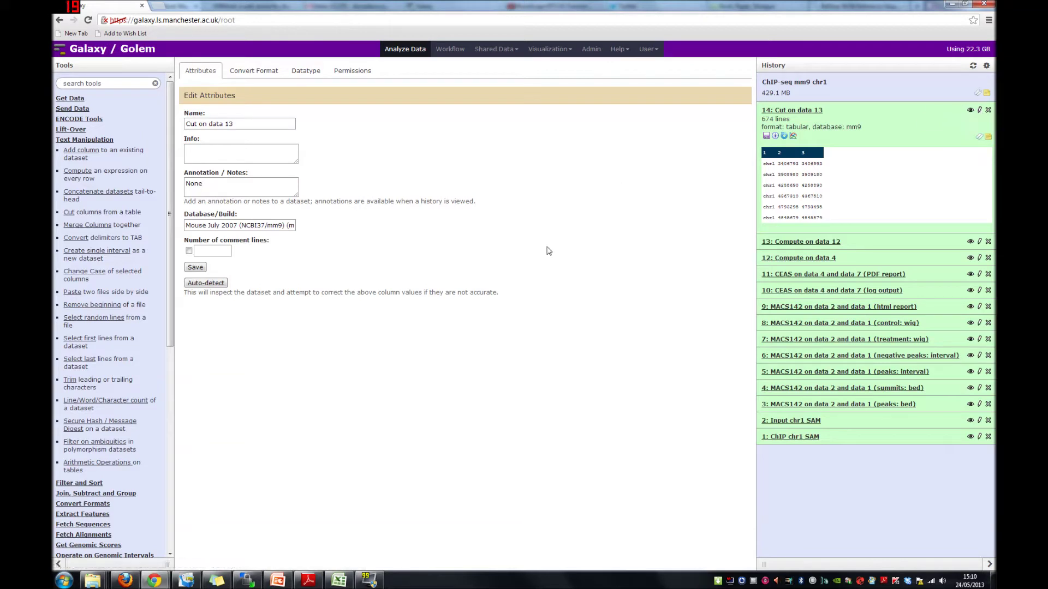
left_click(303, 78)
left_click(248, 122)
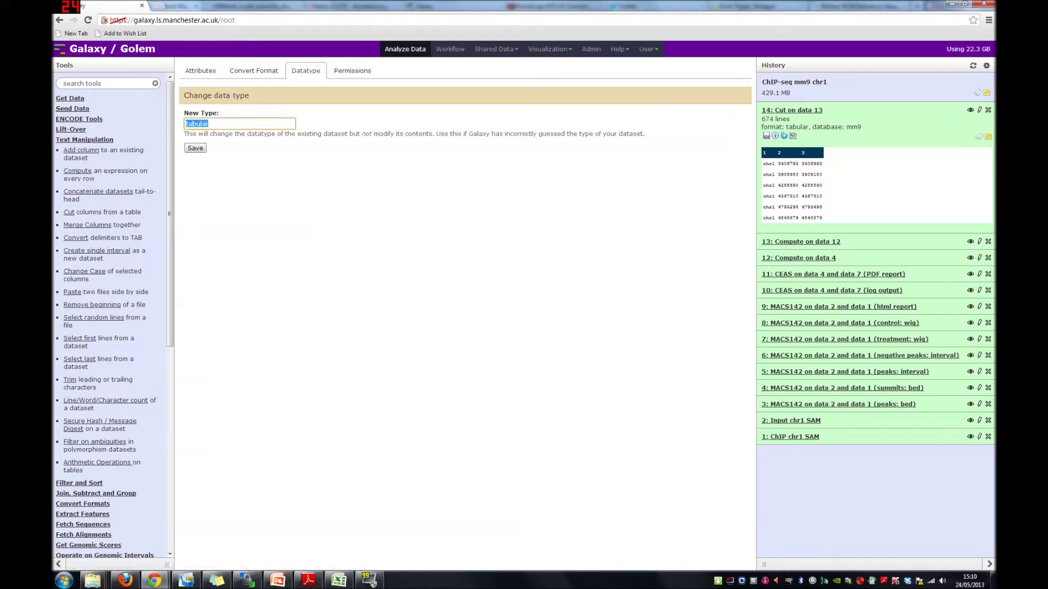
type("interval")
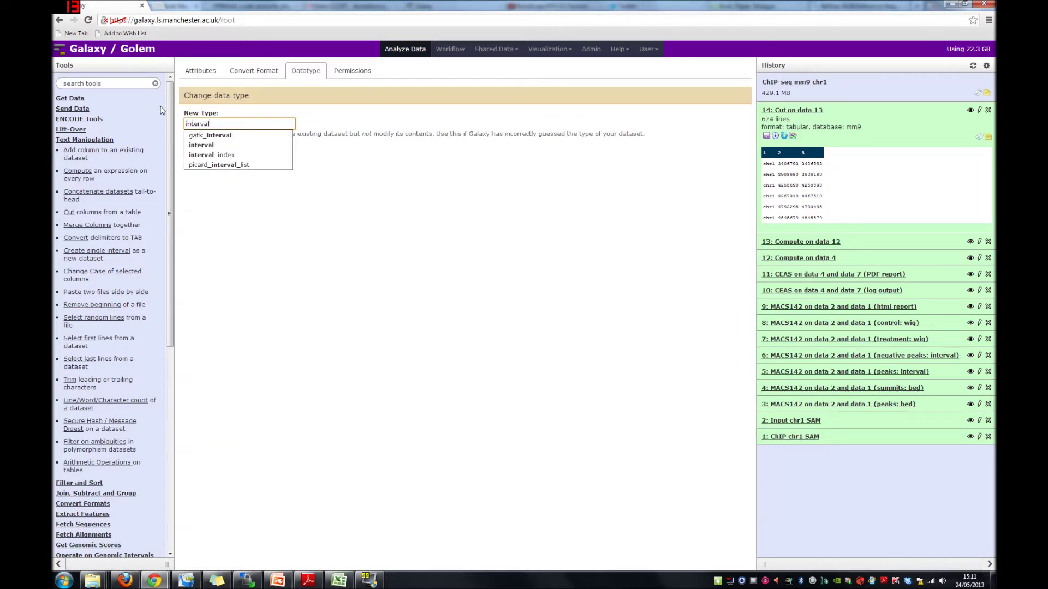
left_click(201, 142)
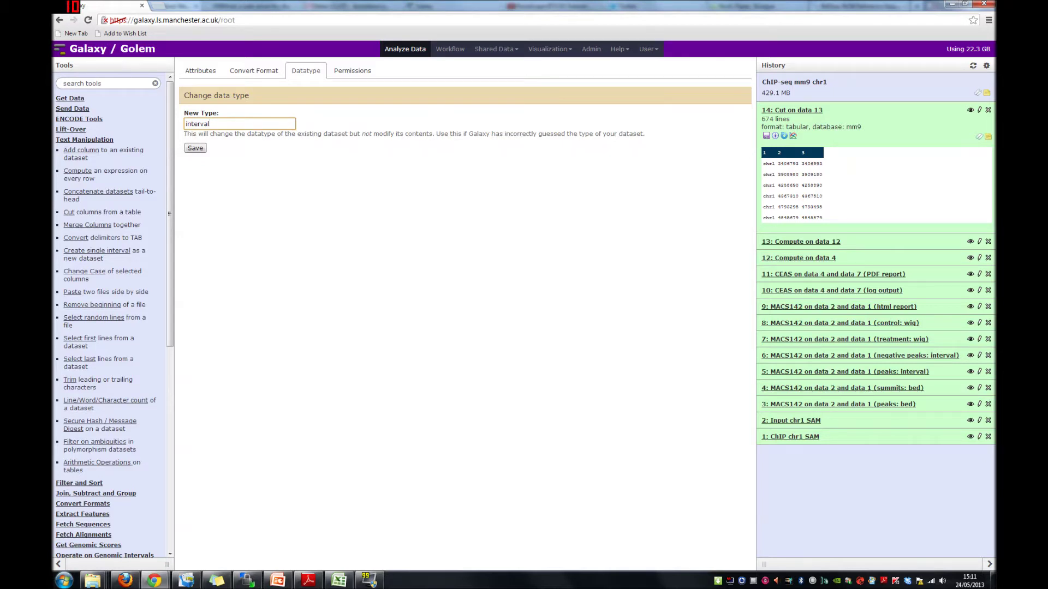
left_click(194, 148)
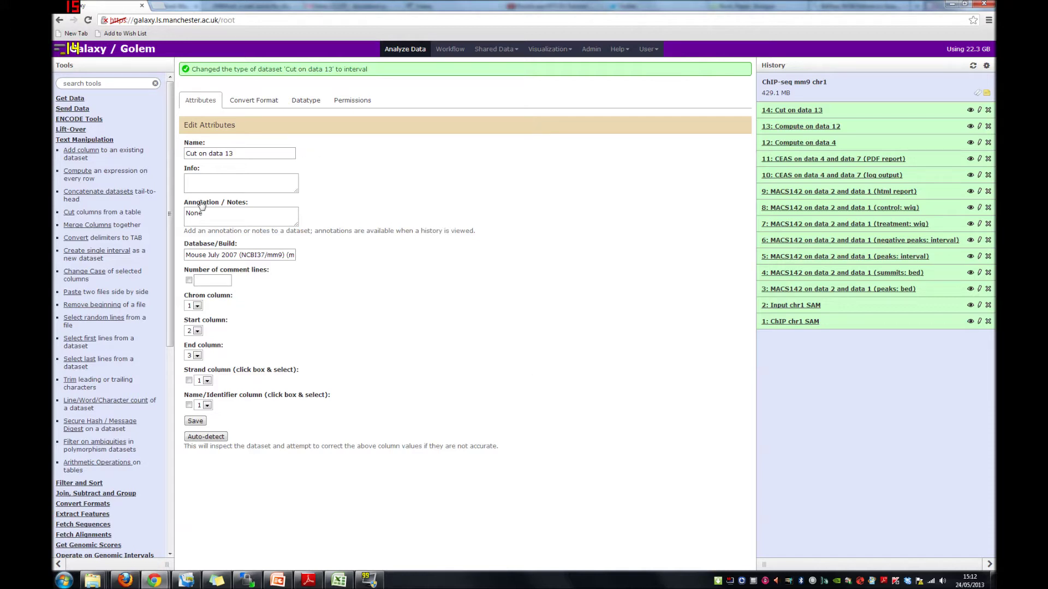
Filter dataset 5 (MACS142 peaks: interval) with the condition c9<10.
left_click(82, 140)
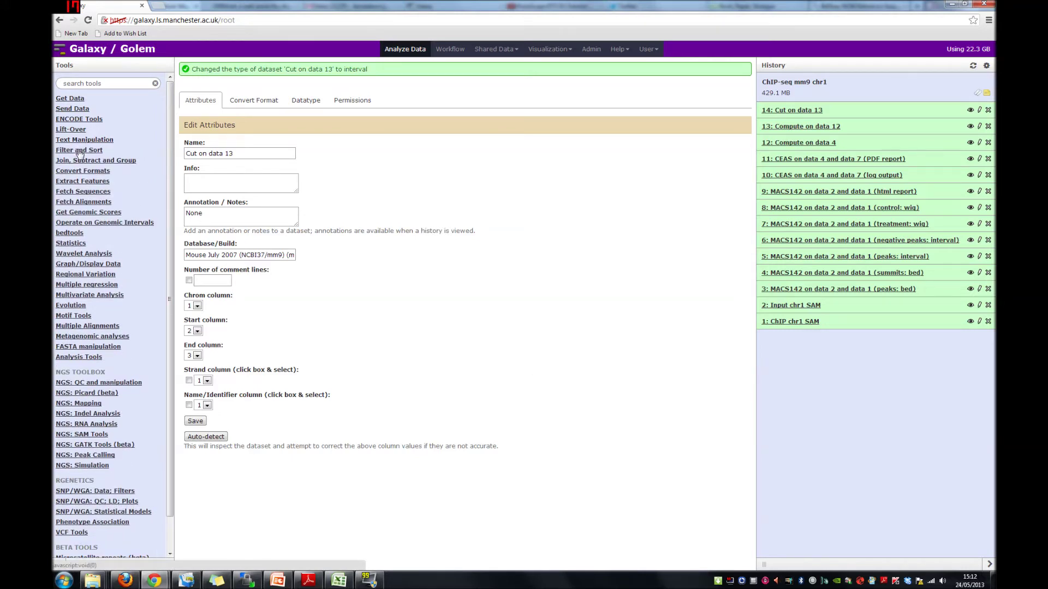
left_click(80, 152)
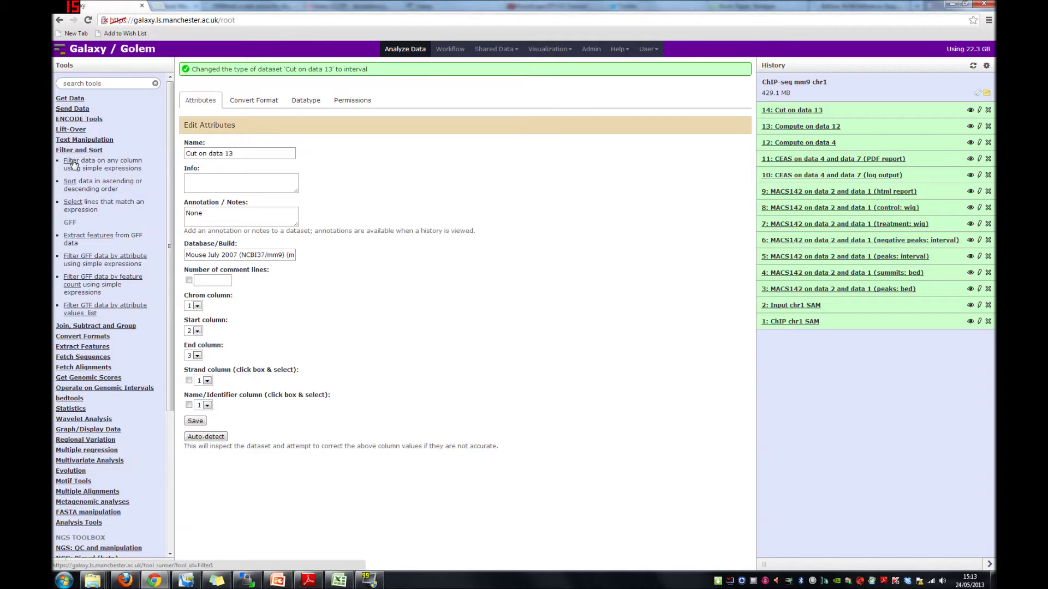
left_click(74, 162)
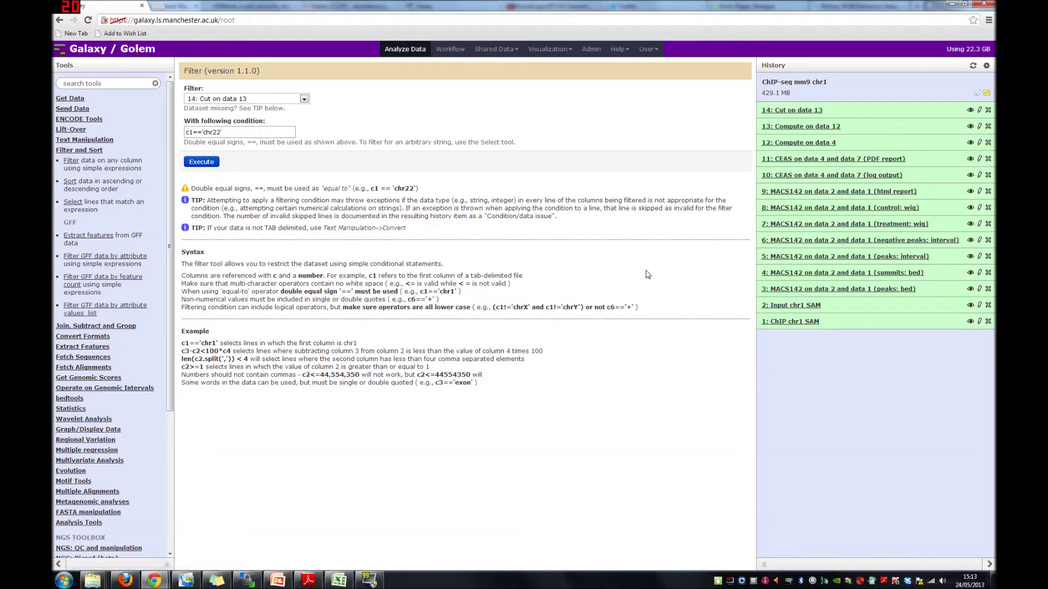
left_click(842, 257)
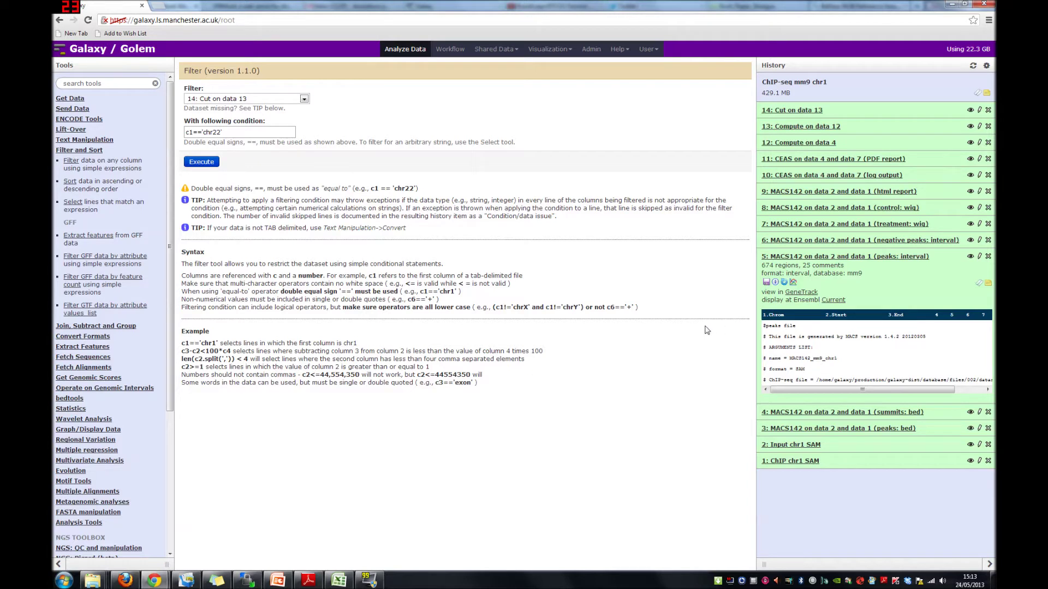
left_click(284, 101)
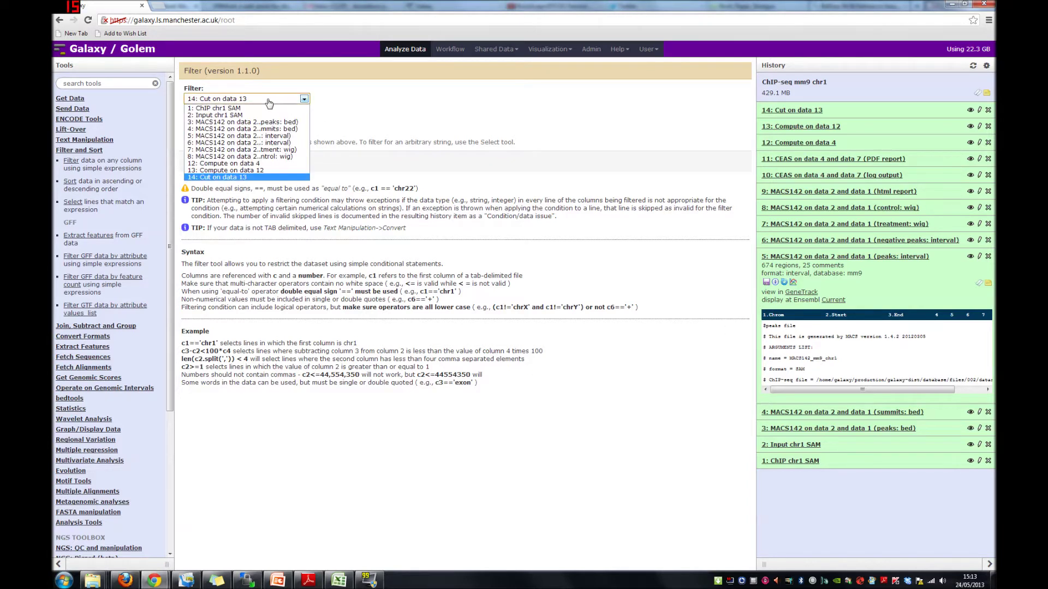
left_click(227, 136)
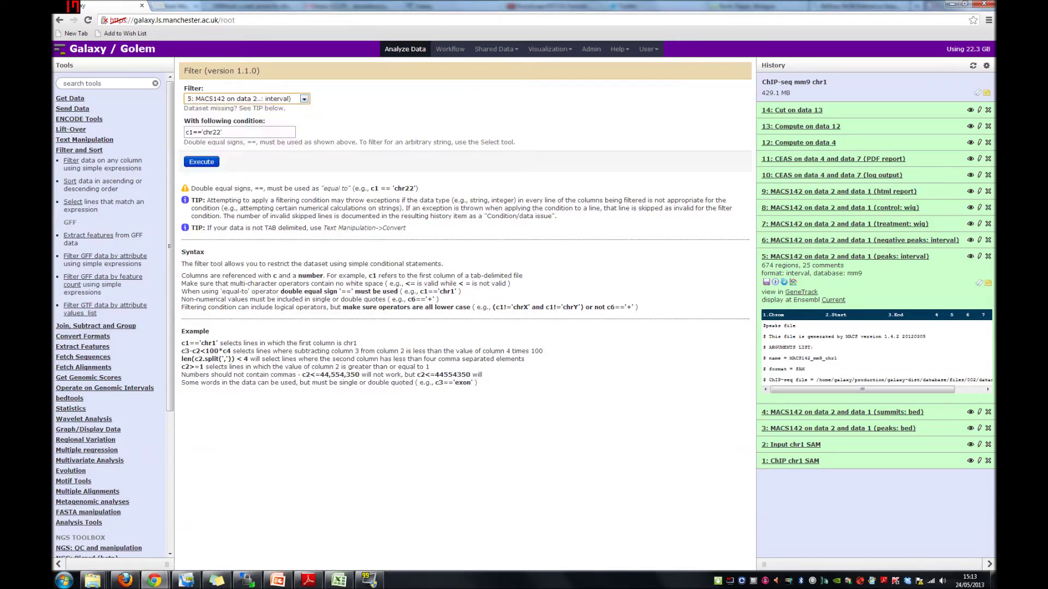
left_click_drag(222, 132, 188, 132)
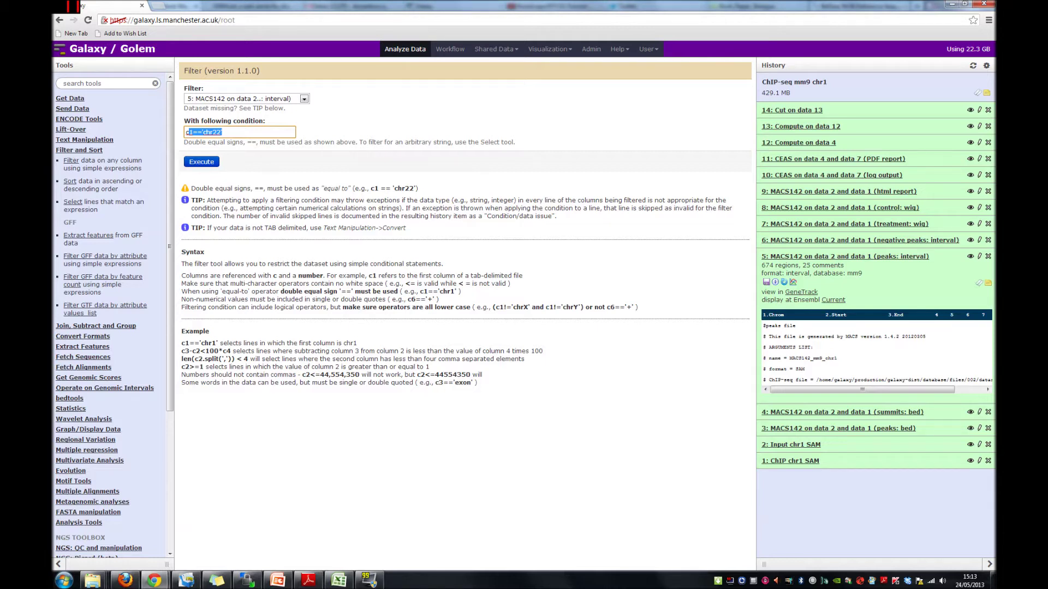
type("9")
type("<10")
left_click(202, 162)
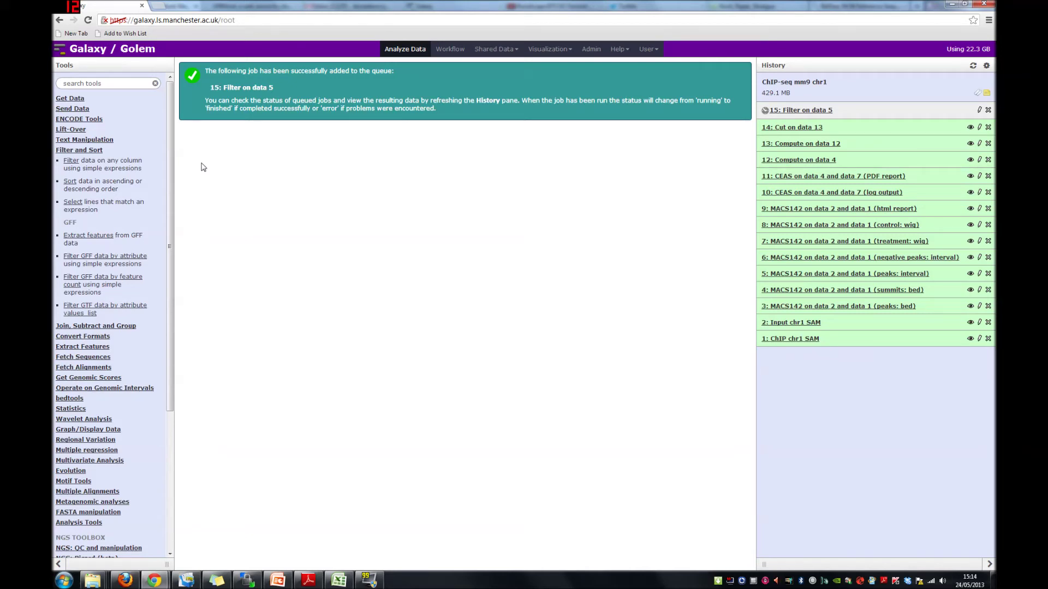
Filter dataset 15 (Filter on data 5) with the condition c8>=10 and preview the output dataset.
left_click(72, 162)
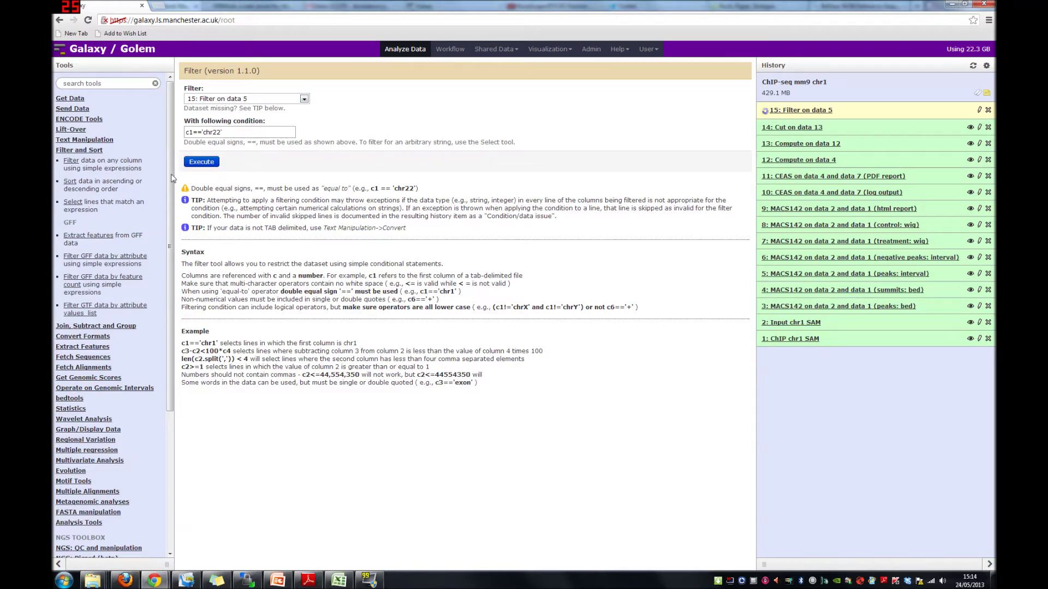
left_click(193, 132)
key("BackSpace")
type("8")
key("shift+Right")
key("shift+Right")
key("shift+Right")
key("shift+Right")
key("shift+Right")
key("shift+Right")
key("shift+Right")
key("shift+Right")
key("shift+Right")
type(">=")
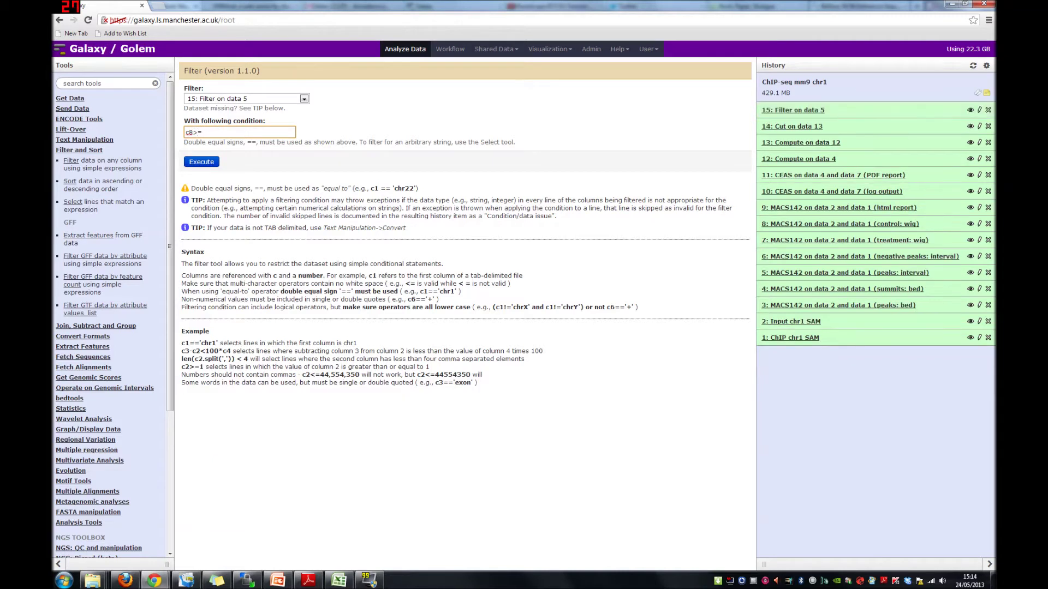
type("10")
left_click(200, 163)
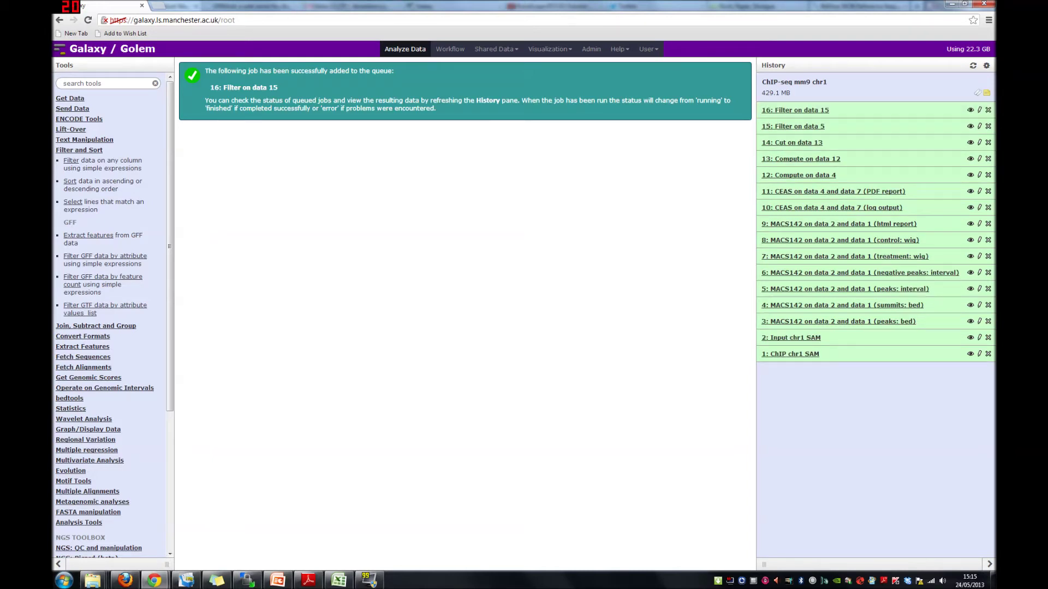
left_click(777, 110)
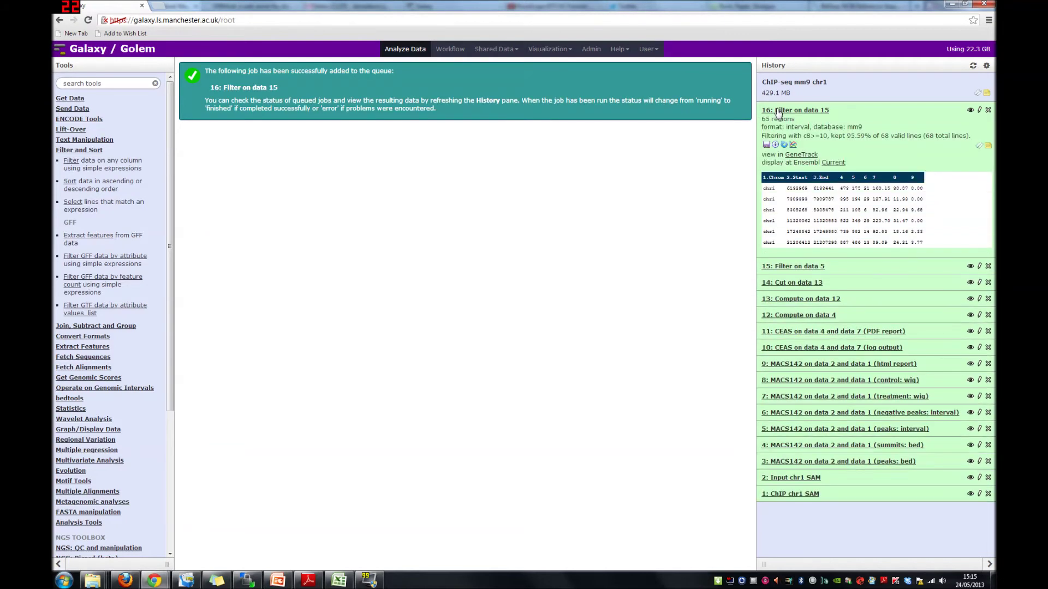
Intersect dataset 14 (Cut on data 13) with dataset 16 (Filter on data 15), returning overlapping intervals for at least 1 bp, and preview dataset 16.
left_click(783, 282)
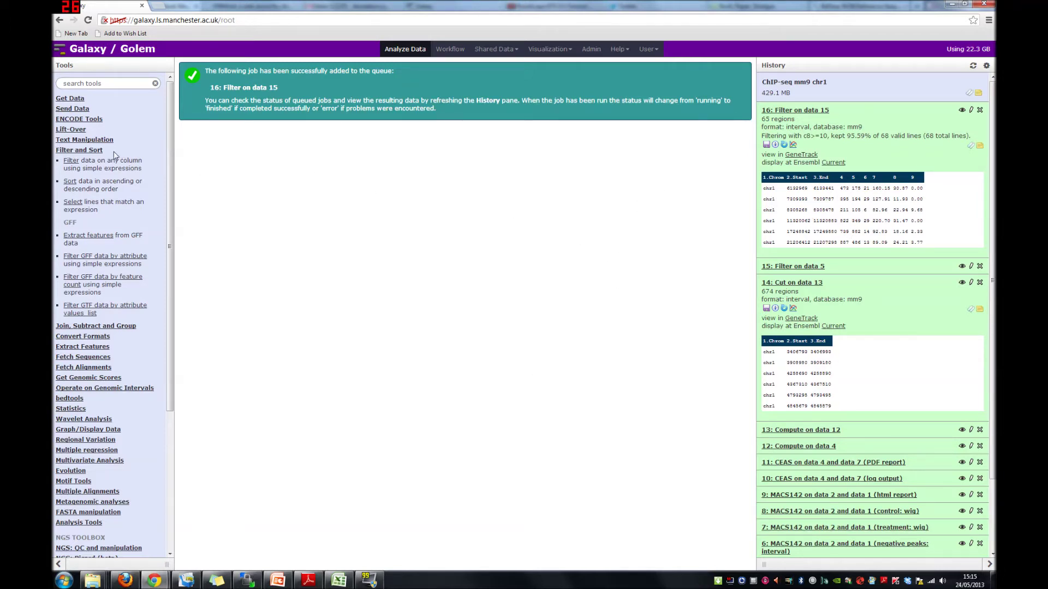
left_click(100, 150)
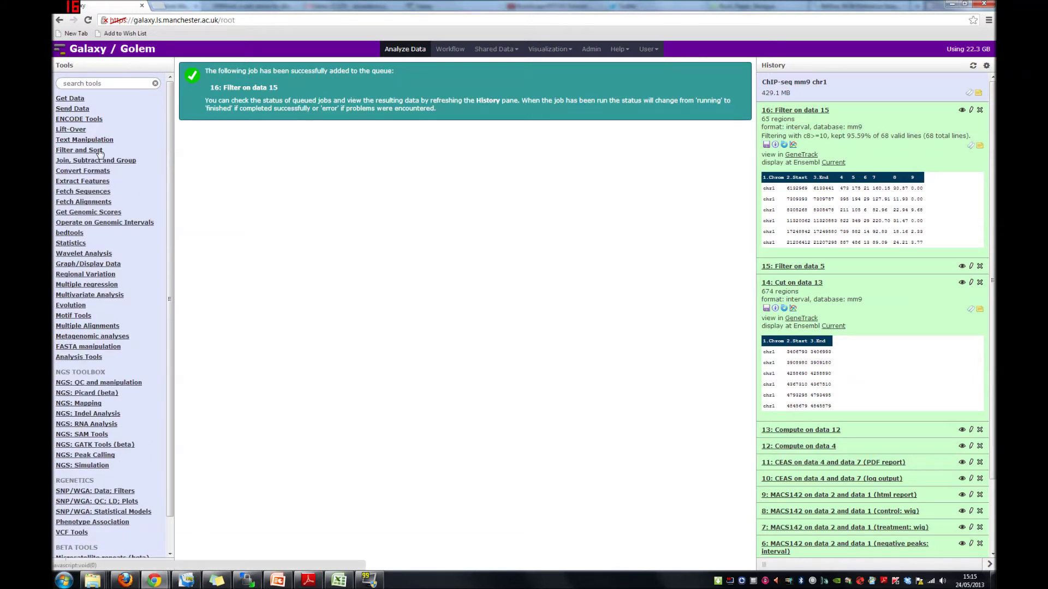
left_click(100, 224)
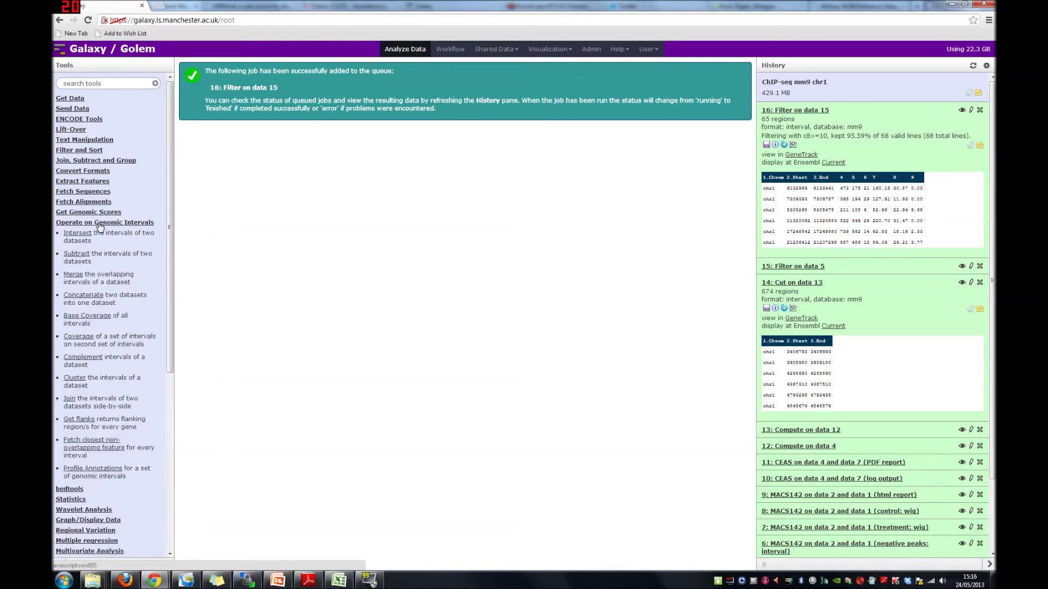
left_click(83, 234)
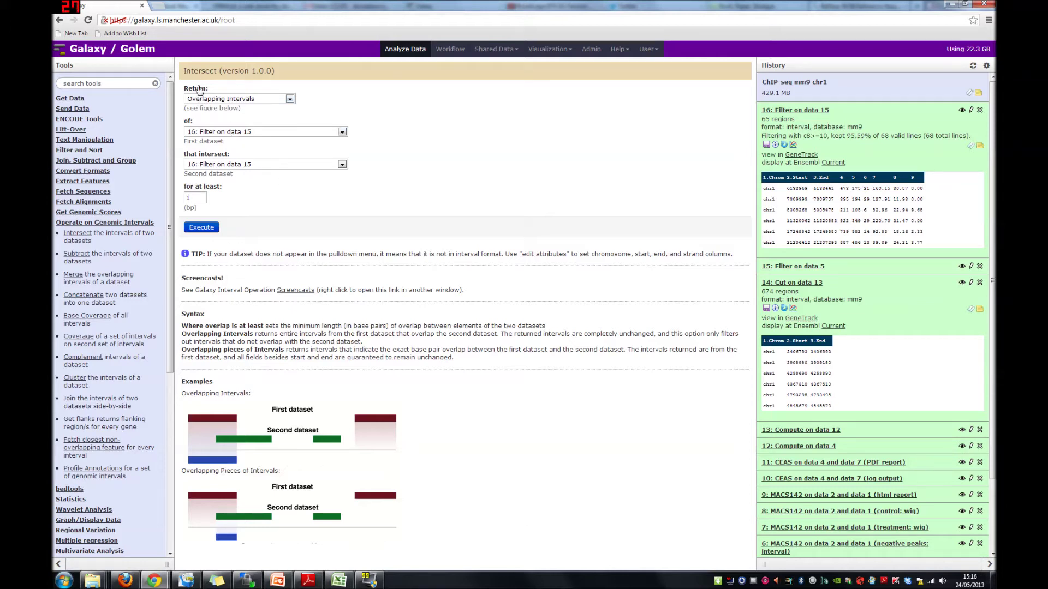
left_click(231, 133)
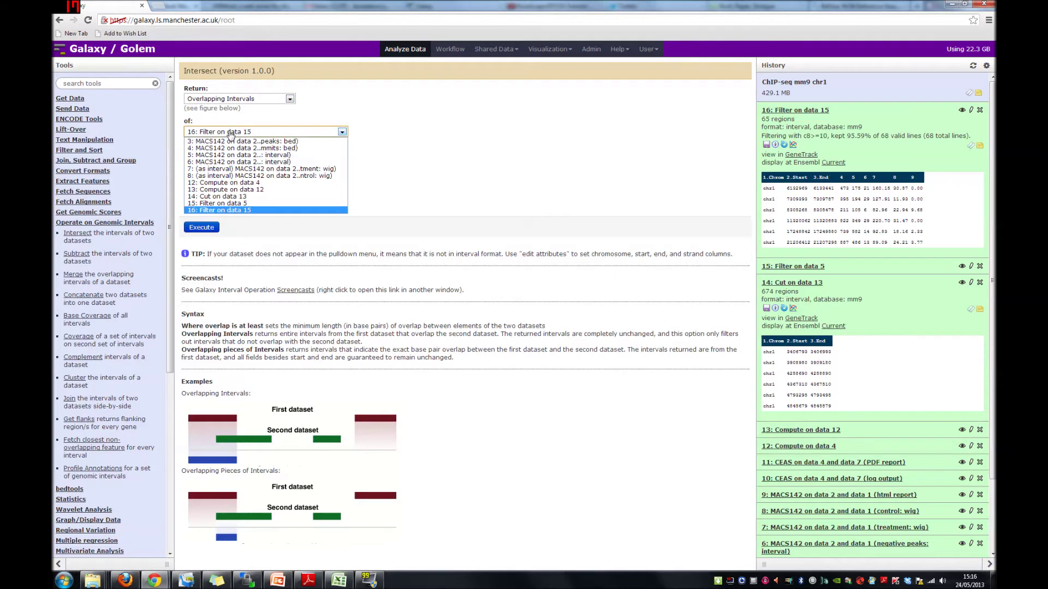
left_click(225, 196)
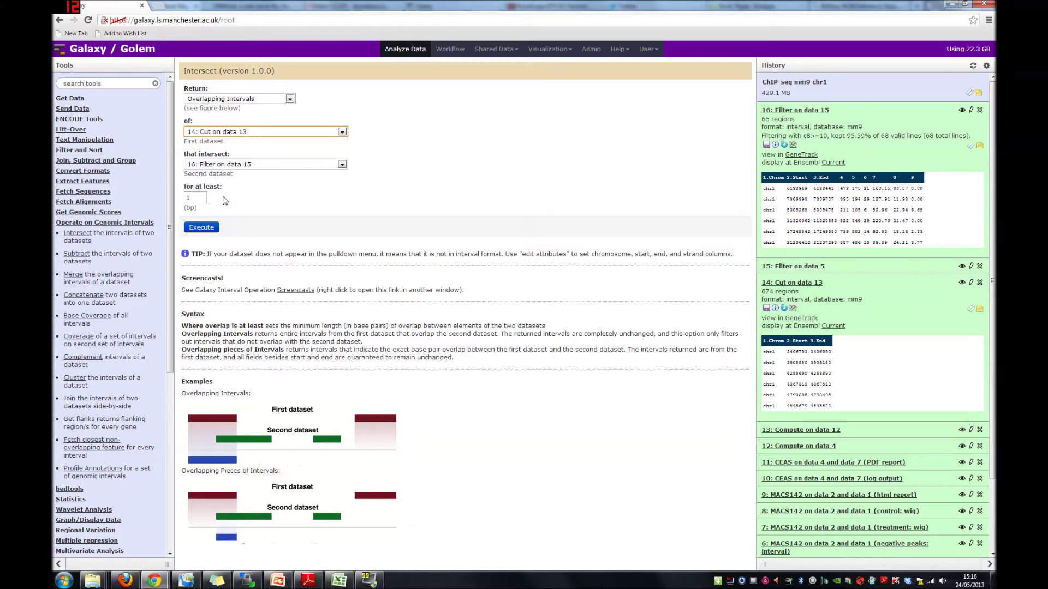
left_click(207, 165)
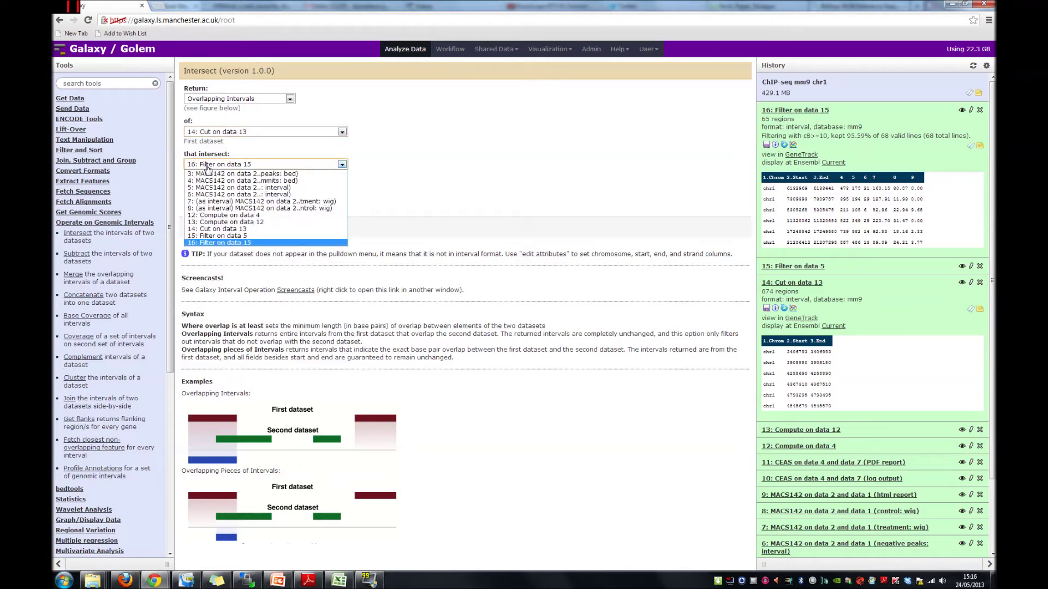
left_click(210, 243)
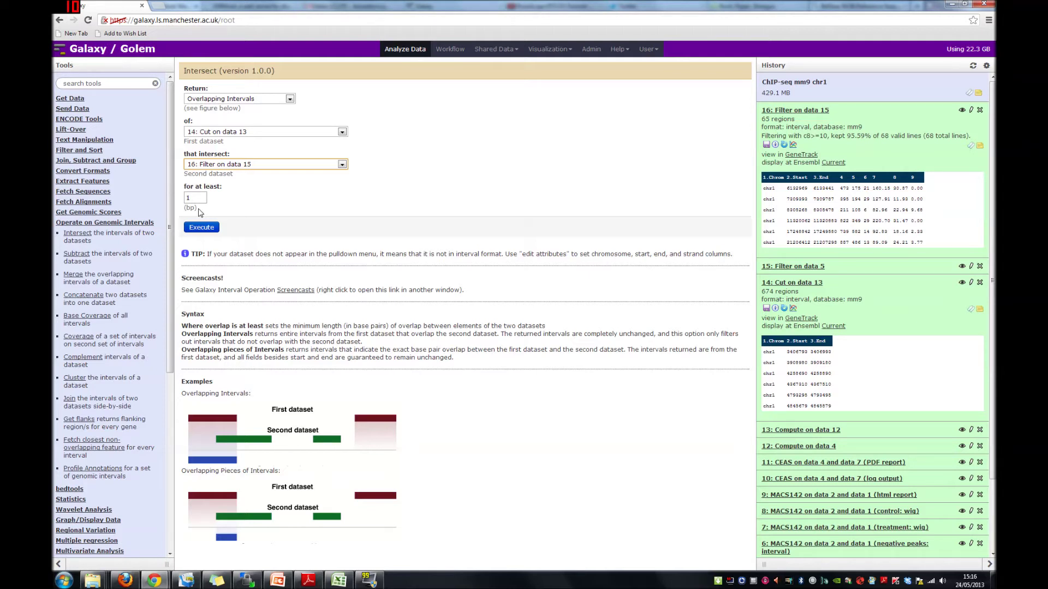
left_click(200, 229)
left_click(200, 229)
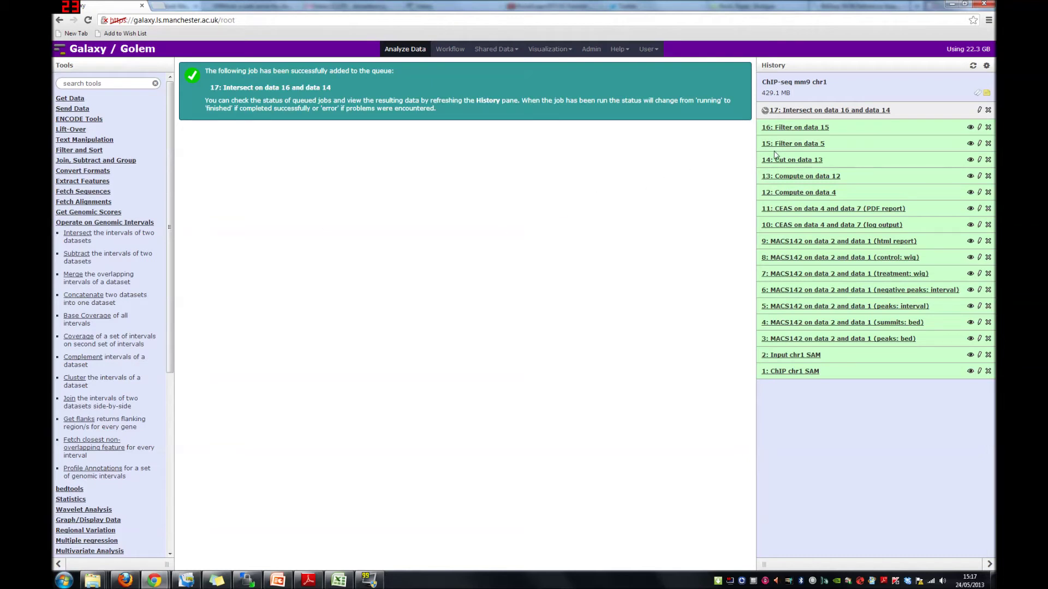
left_click(791, 128)
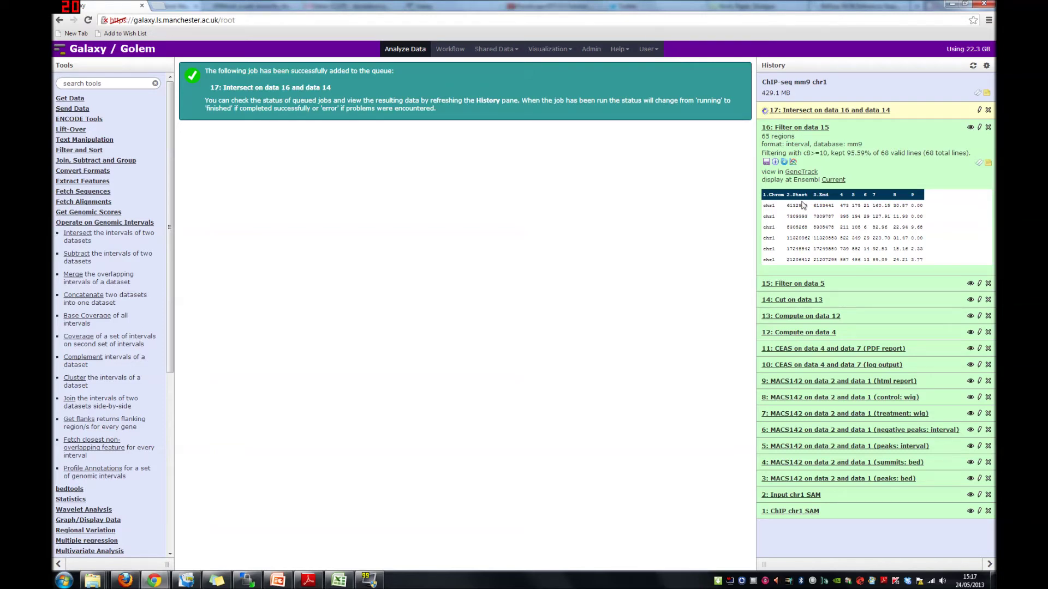
left_click(793, 127)
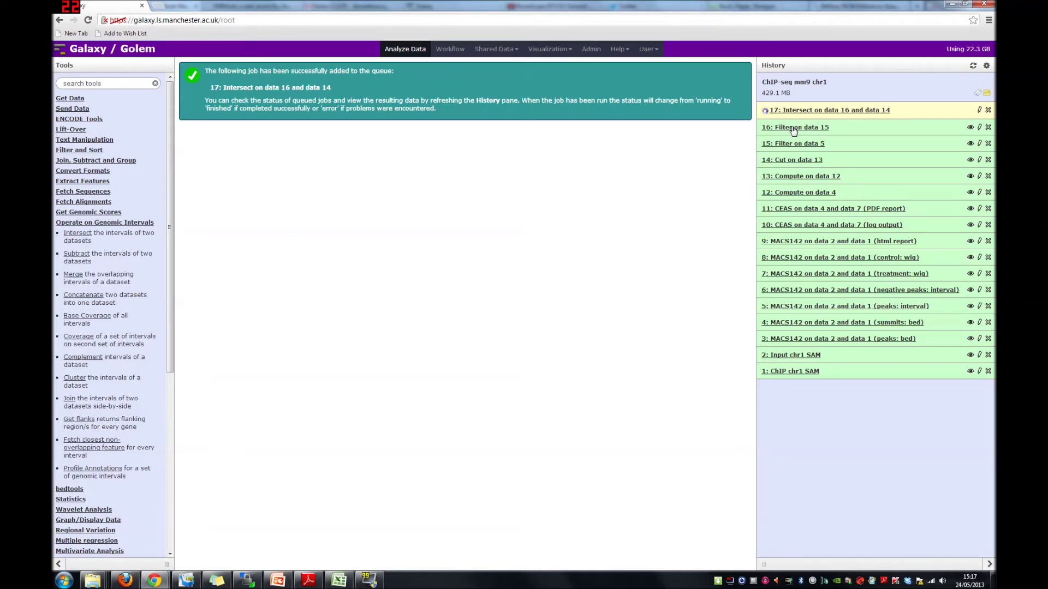
Extract genomic DNA for dataset 17 (Intersect on data 16 and data 14) as FASTA from the locally cached genome, and view the output sequences.
left_click(107, 223)
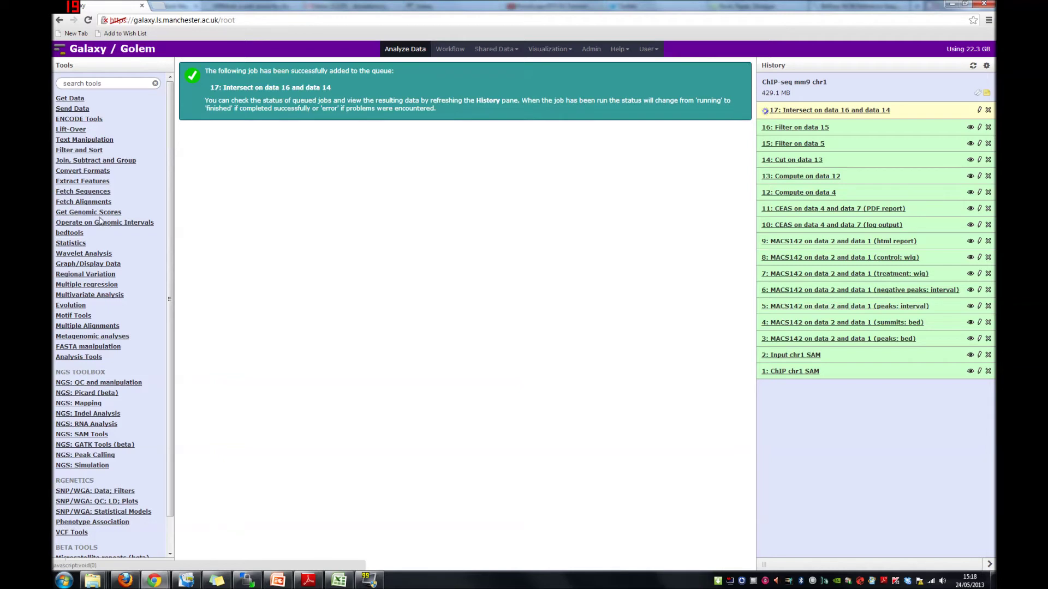
left_click(80, 192)
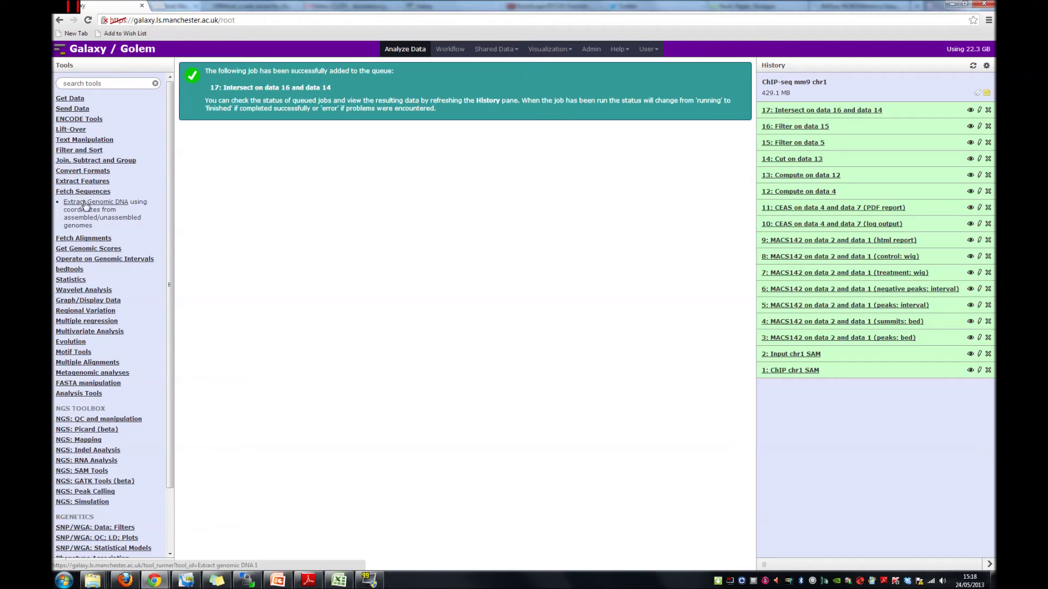
left_click(84, 203)
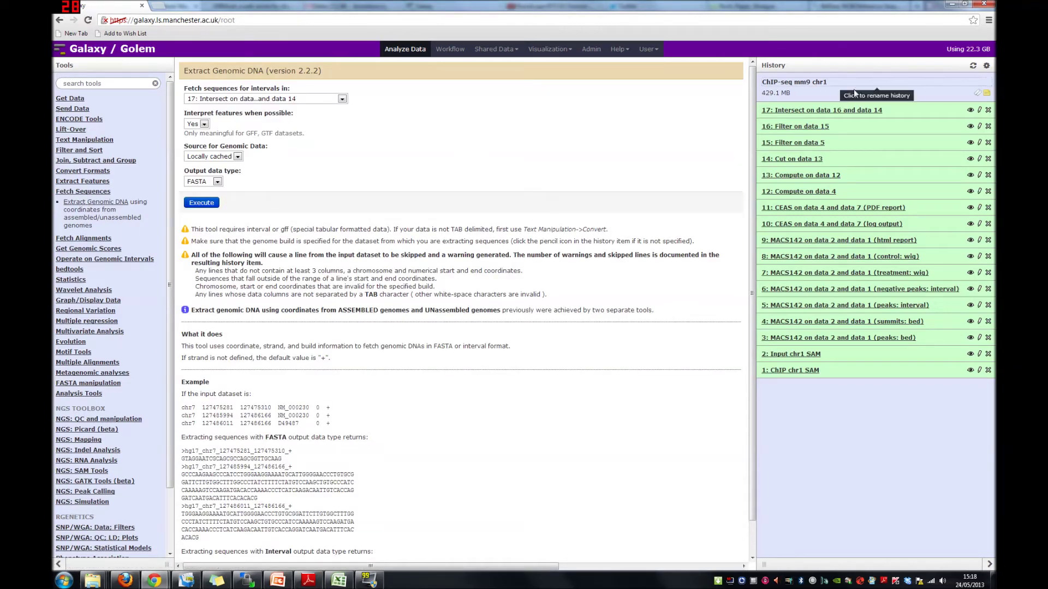
left_click(840, 112)
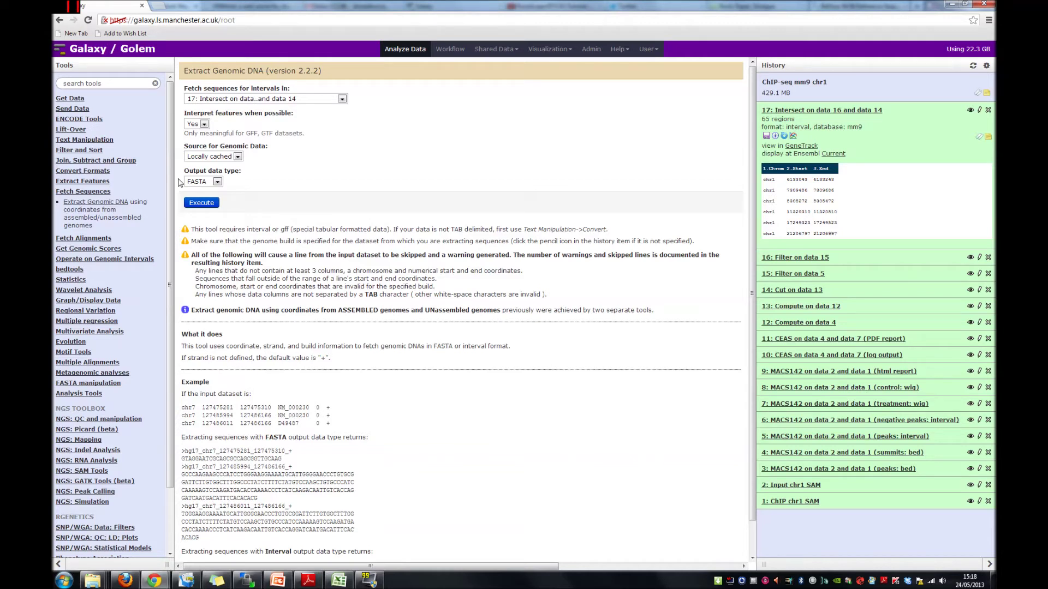
left_click(195, 204)
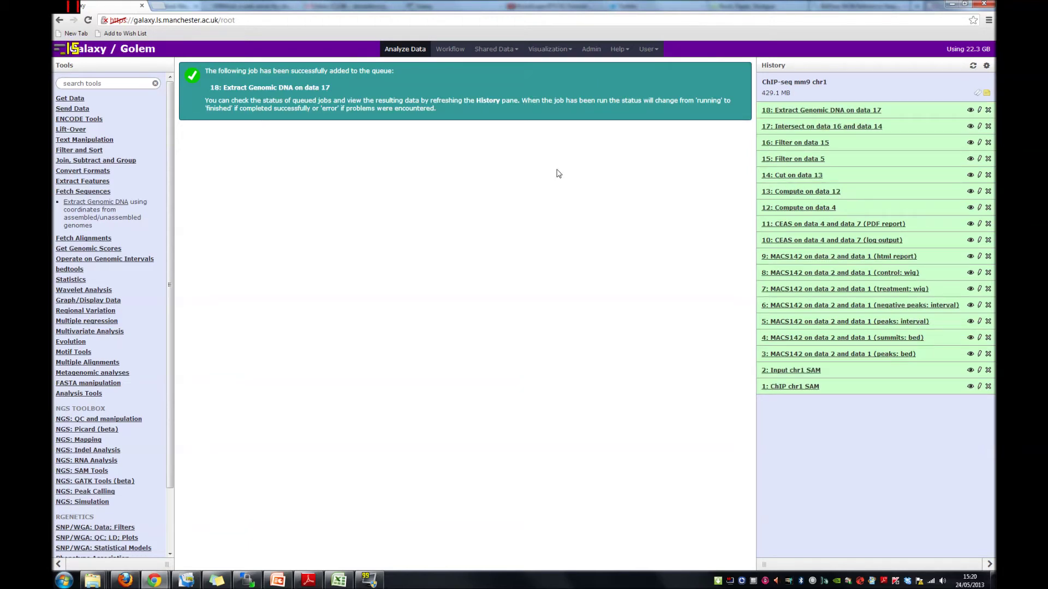
left_click(788, 111)
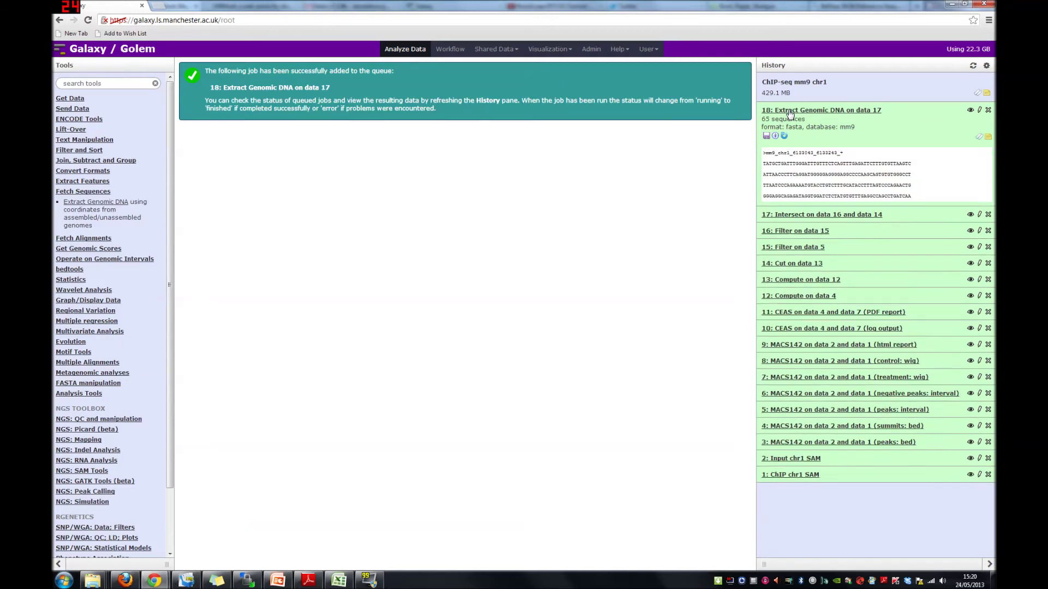
left_click(970, 111)
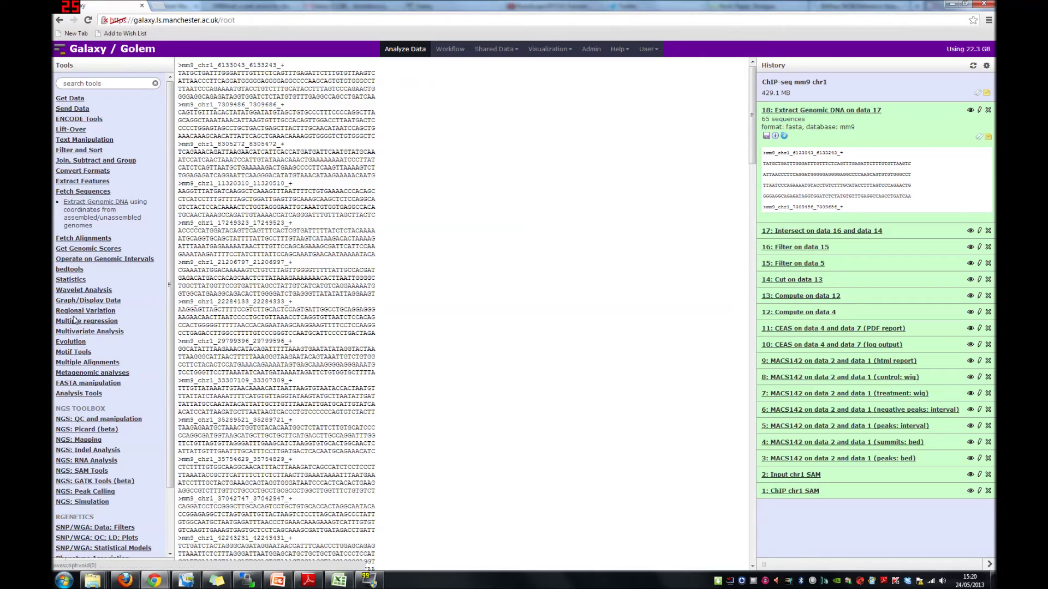
Find the Weeder motif discovery tool and set its background species to Mus musculus for dataset 18 (Extract Genomic DNA on data 17).
left_click(77, 192)
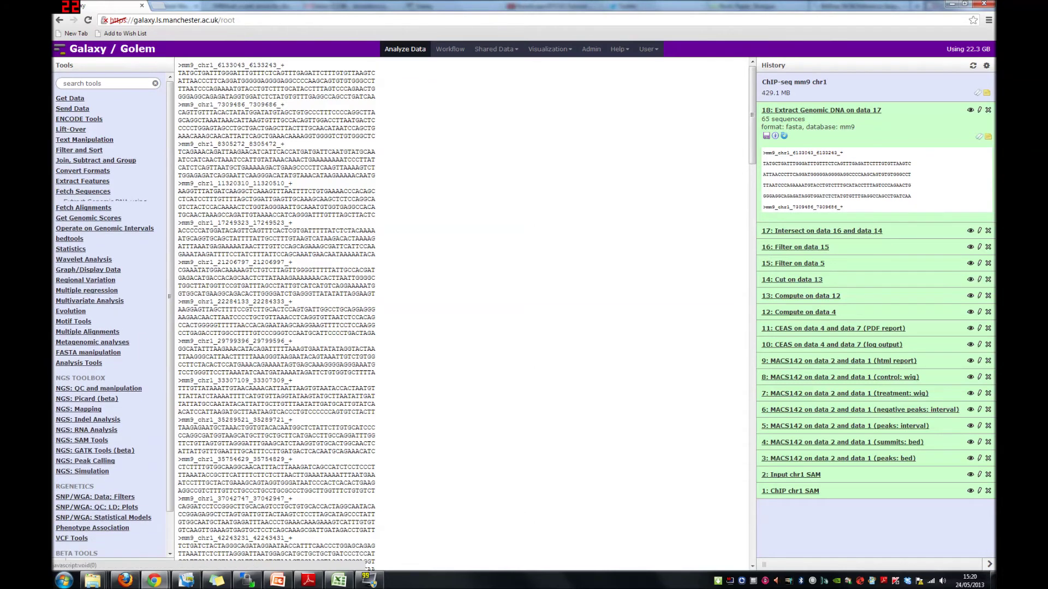
left_click(82, 83)
left_click(82, 83)
type("weeder")
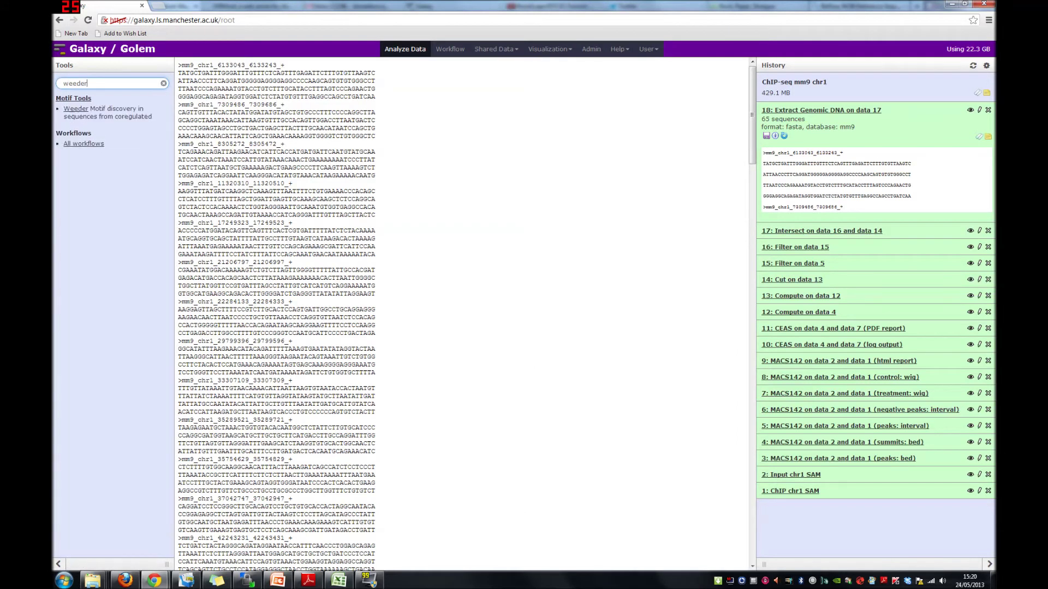
left_click(77, 110)
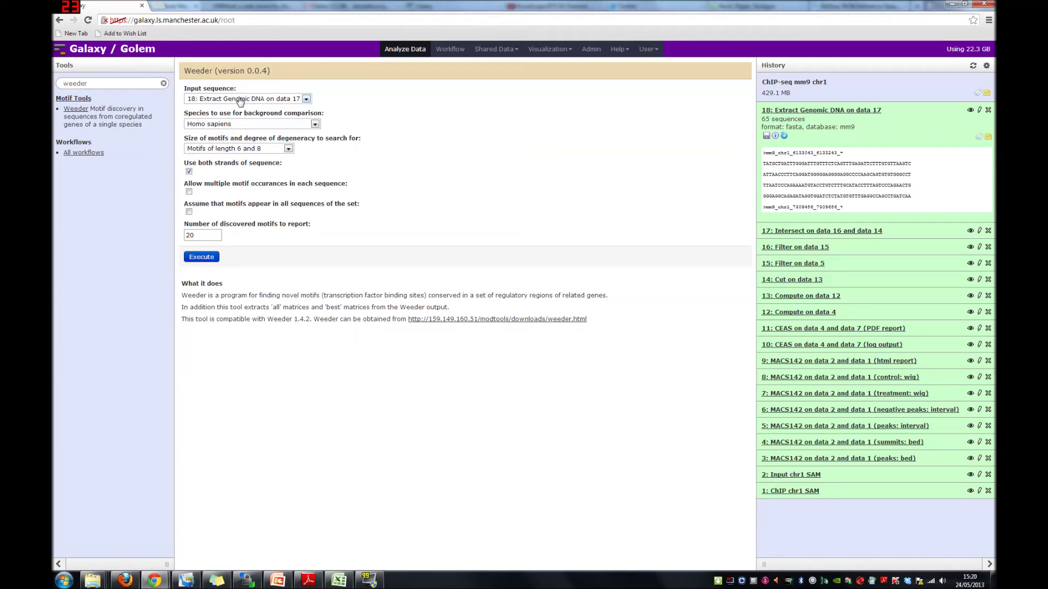
left_click(206, 126)
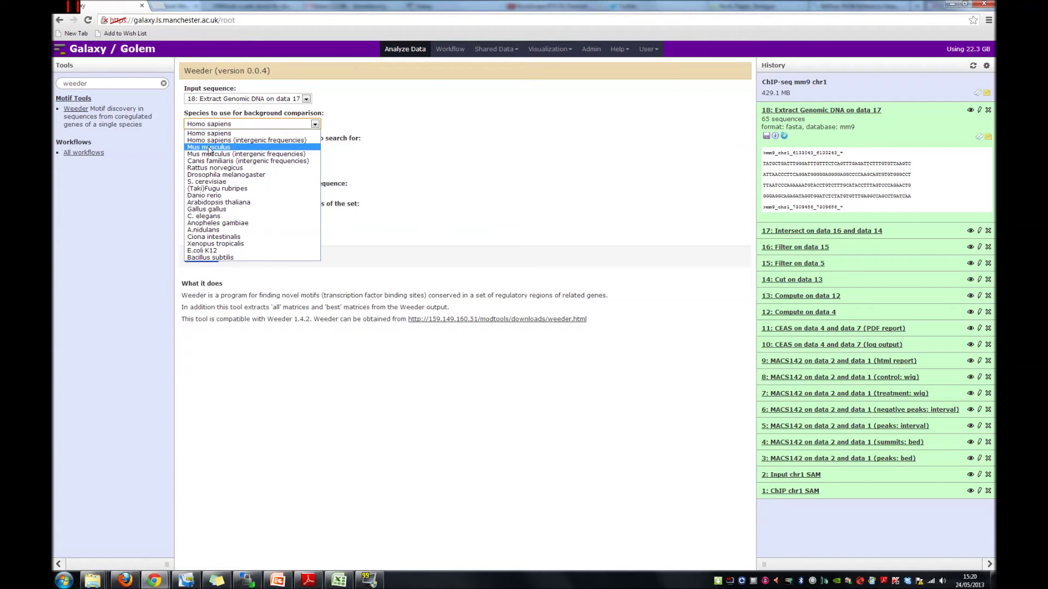
left_click(209, 148)
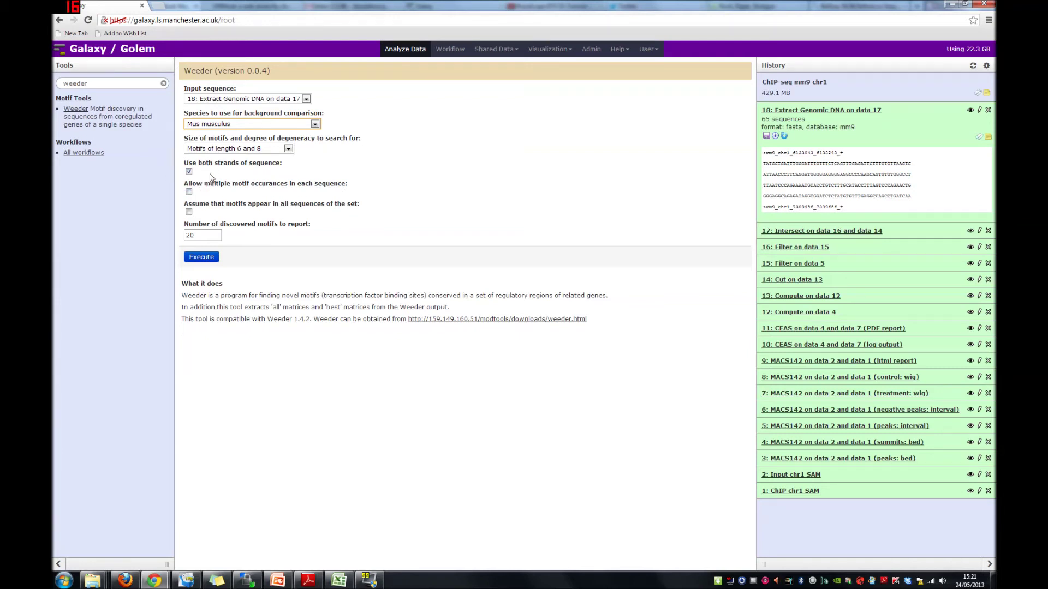
Allow multiple motif occurrences in each sequence, set the number of discovered motifs to report to 10, and run Weeder.
left_click(188, 171)
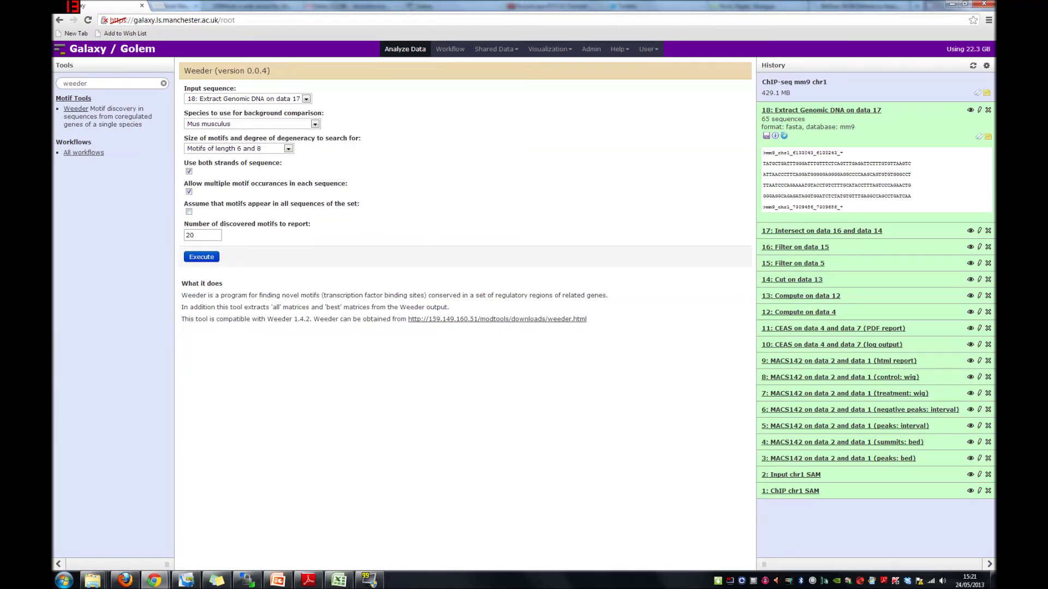
left_click(195, 236)
key("ctrl+a")
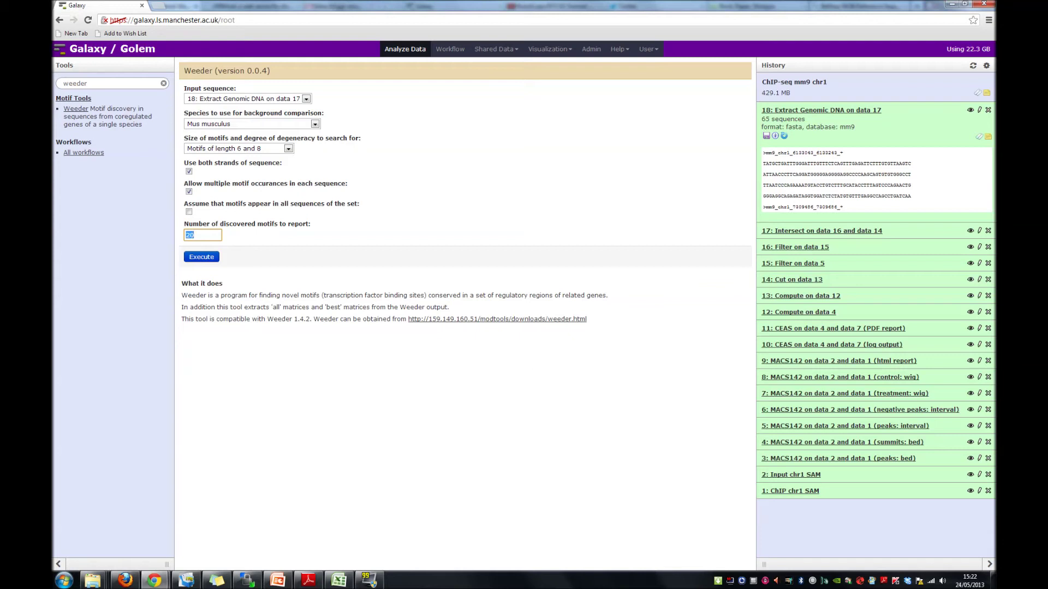
type("10")
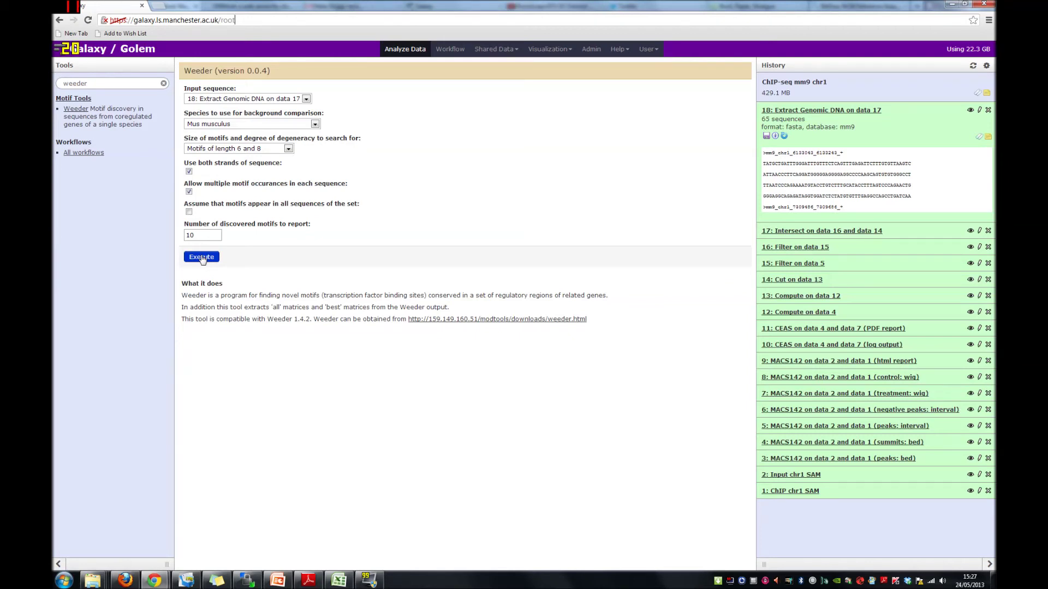
left_click(201, 257)
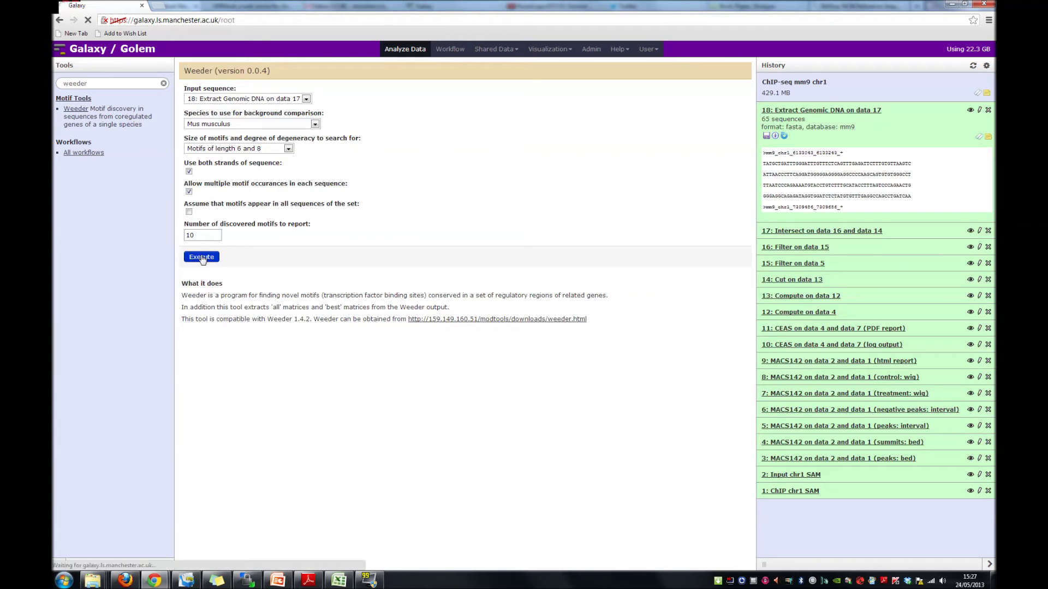
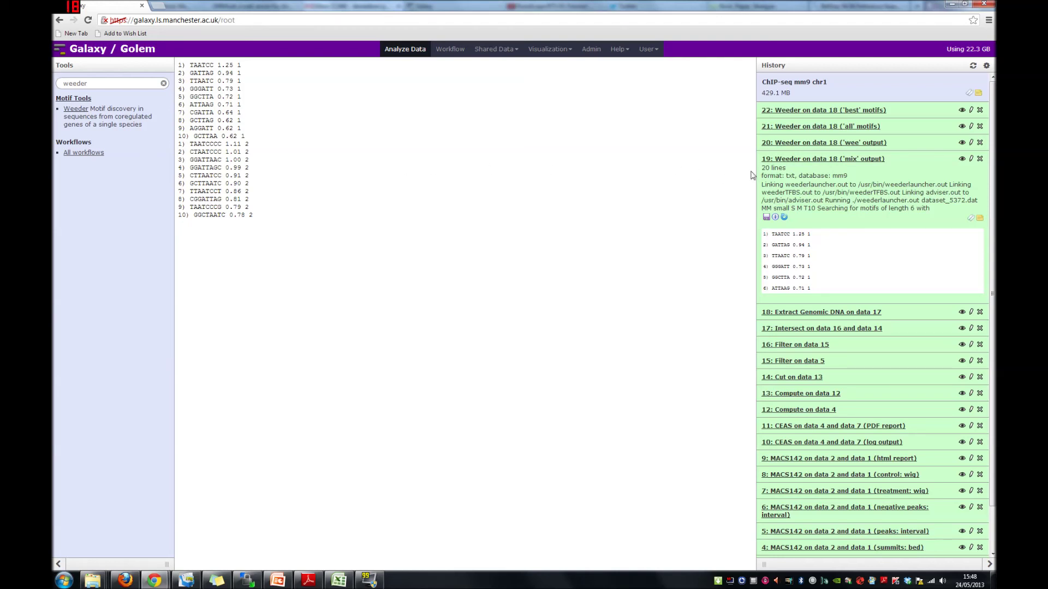
Examine the Weeder 'wee' output (dataset 20) for the highest-ranking motifs, their best occurrences and the frequency matrix.
left_click(813, 160)
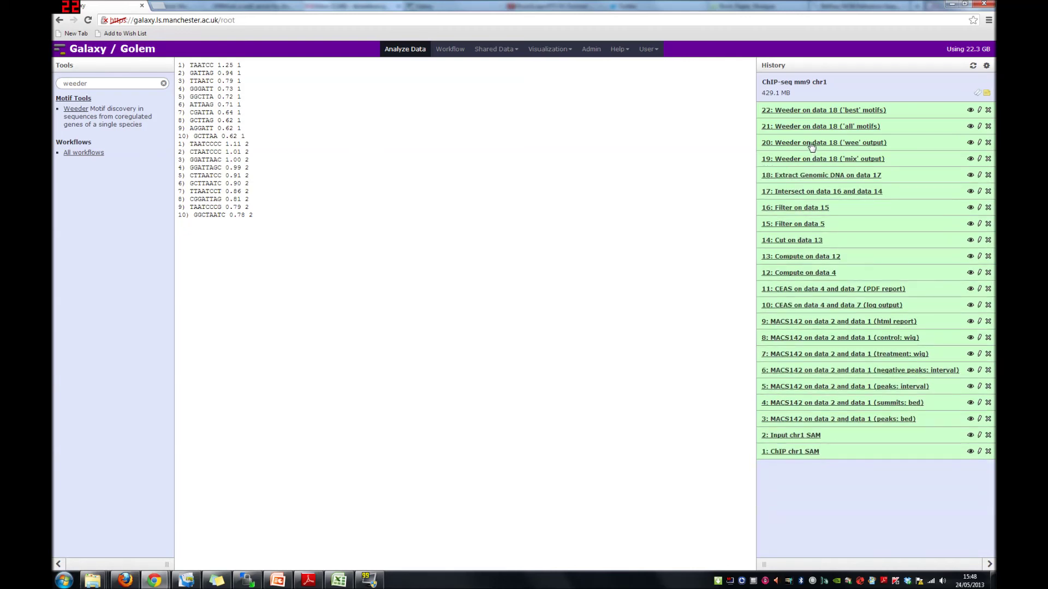
left_click(812, 143)
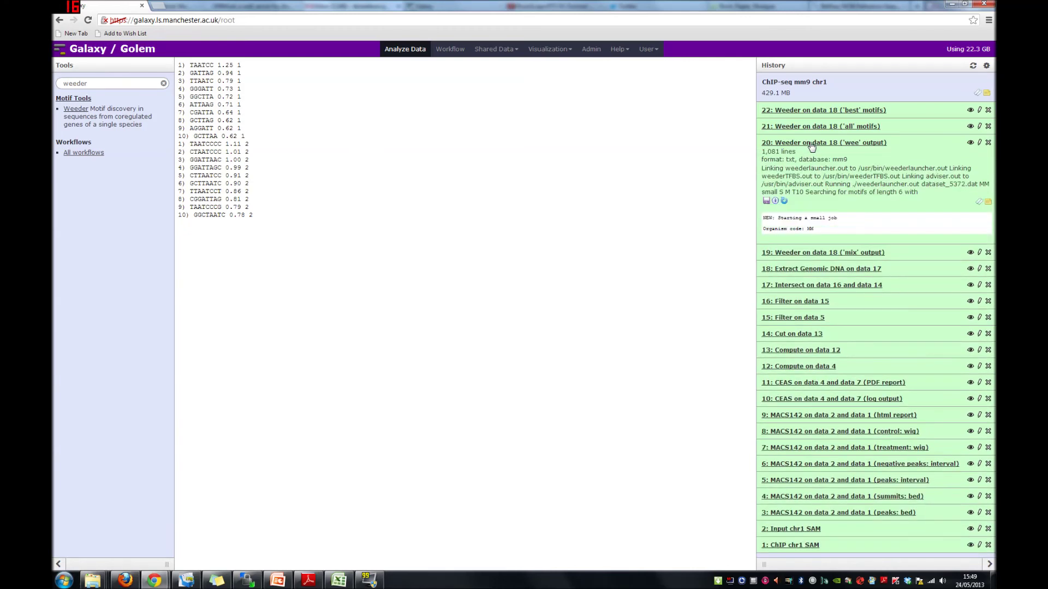
left_click(970, 143)
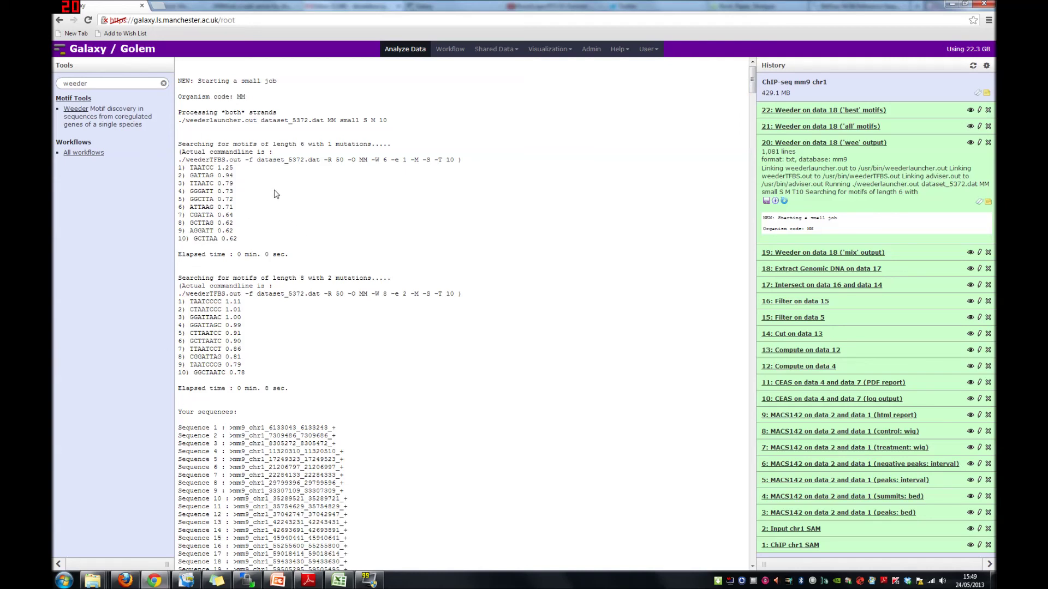
left_click_drag(751, 80, 745, 126)
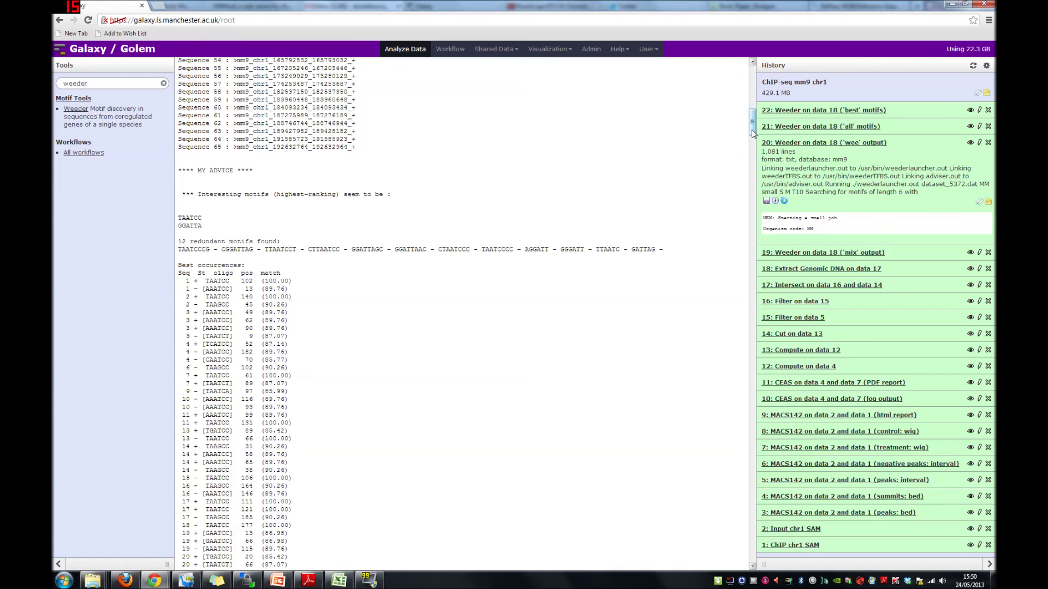
left_click_drag(752, 134, 752, 141)
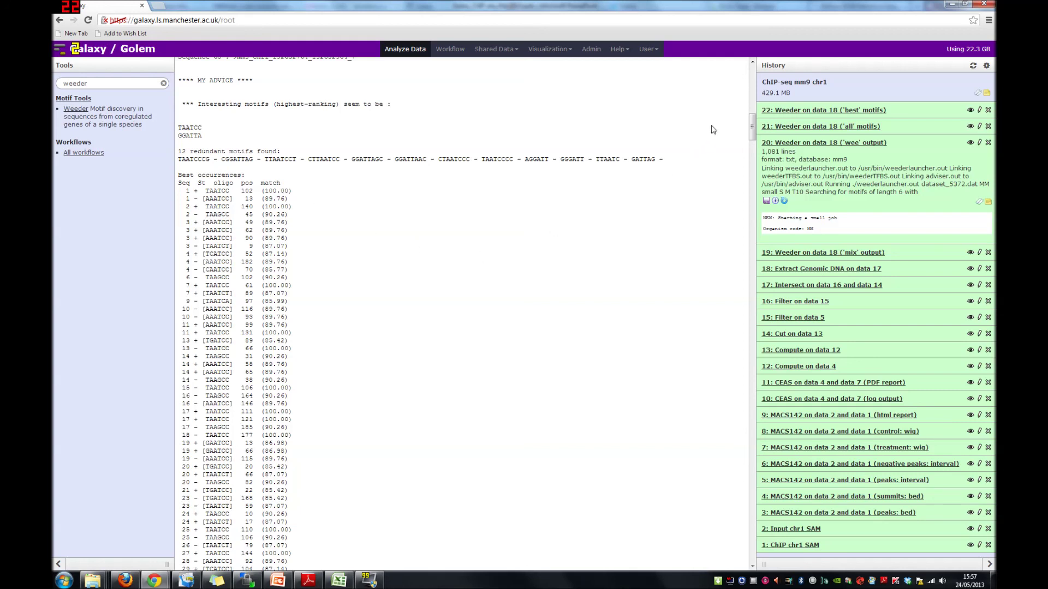
left_click_drag(751, 132, 751, 193)
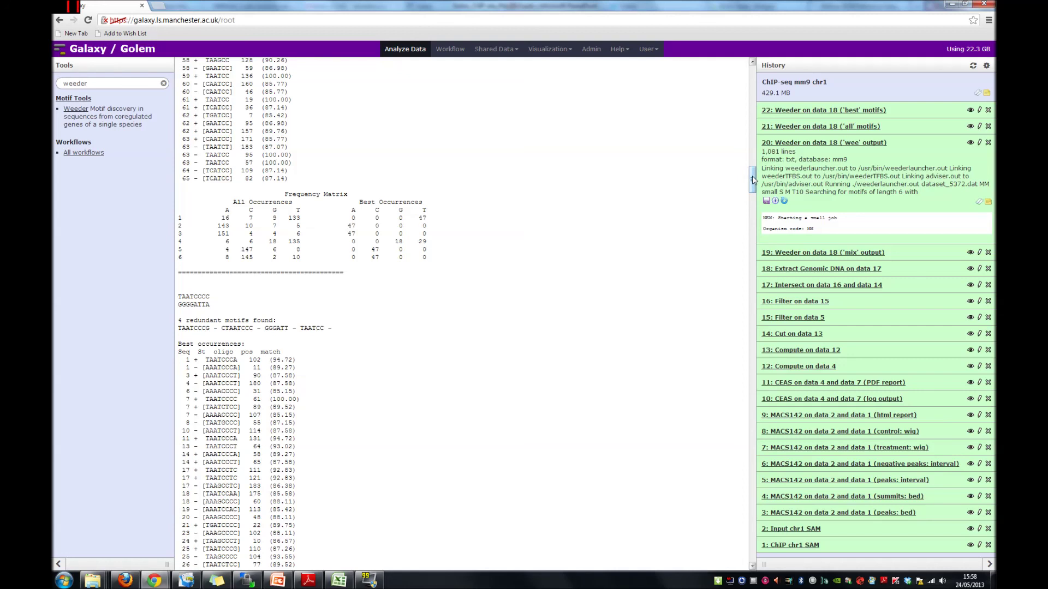
View the Weeder 'all' motifs and 'best' motifs outputs, and select the matrix values under BEST_1.
left_click(820, 143)
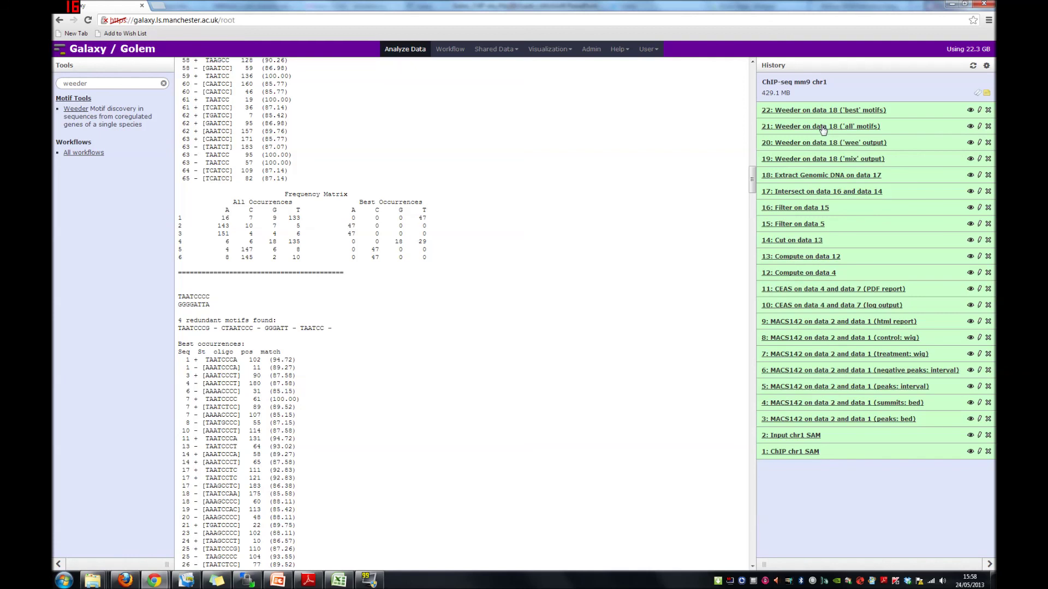
left_click(970, 127)
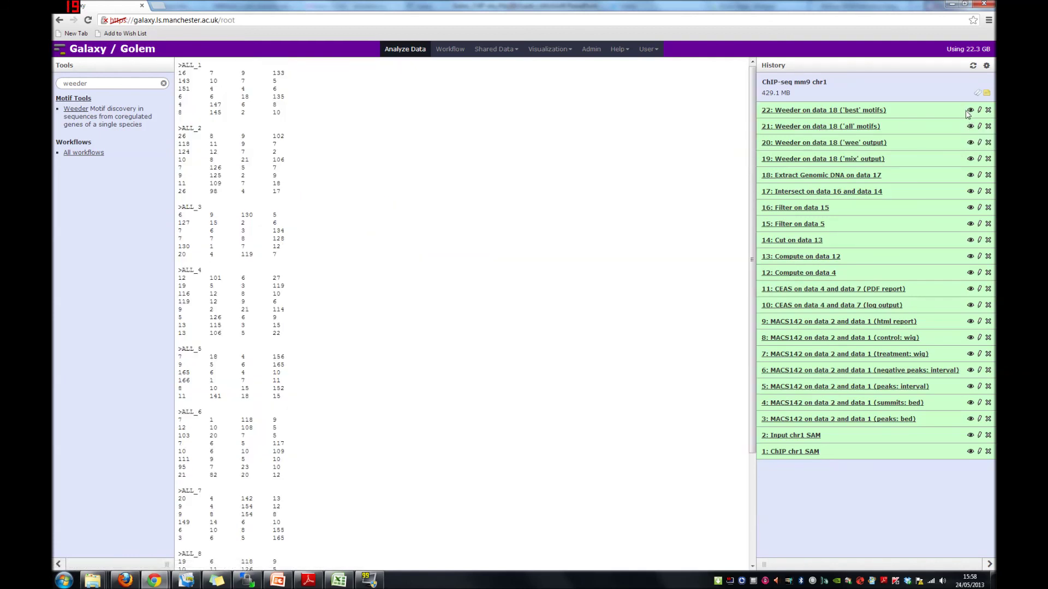
left_click(970, 110)
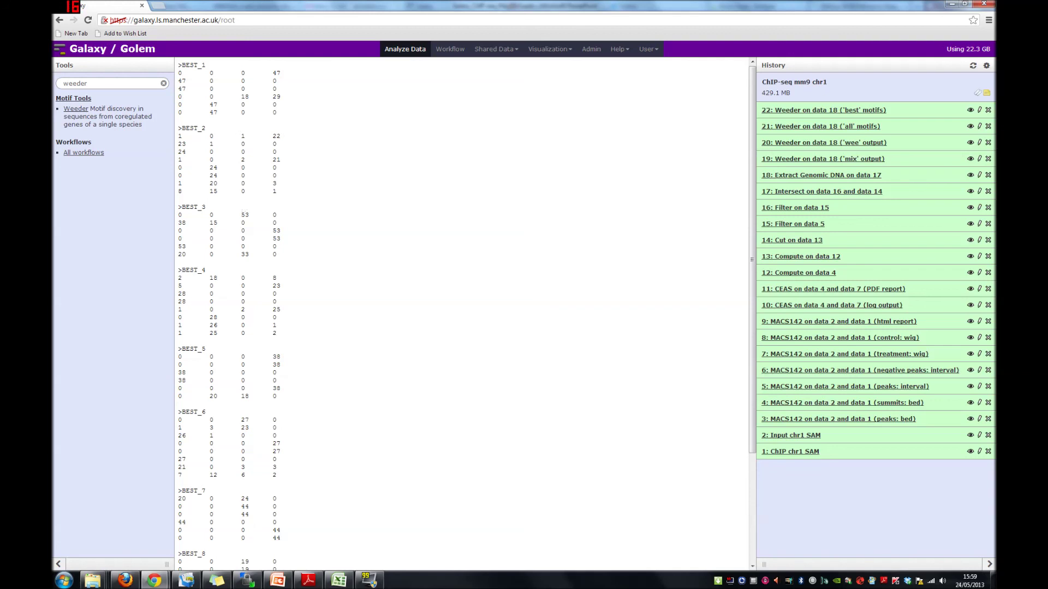
left_click_drag(178, 70, 180, 117)
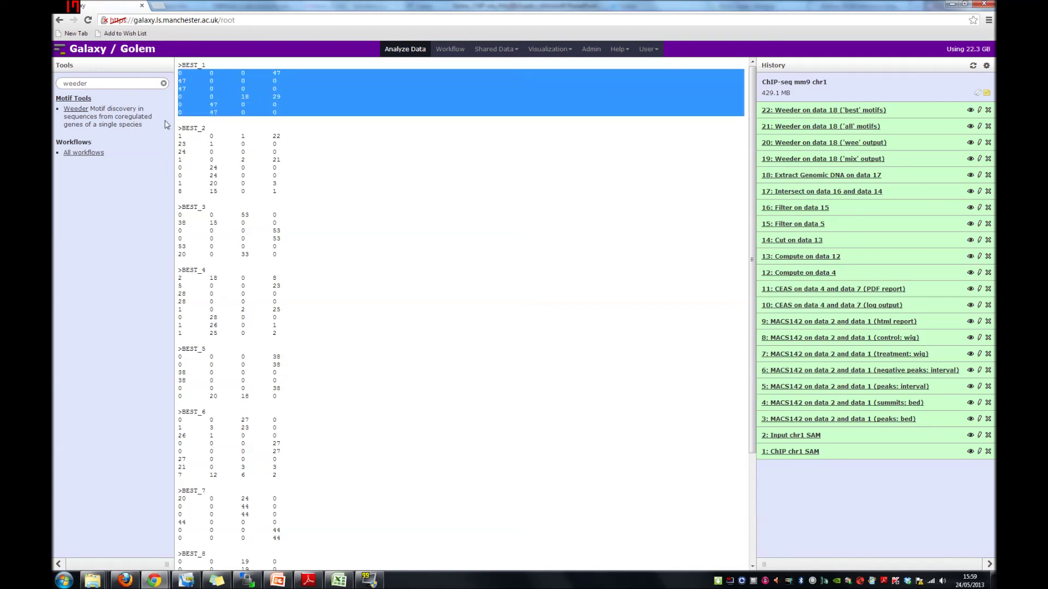